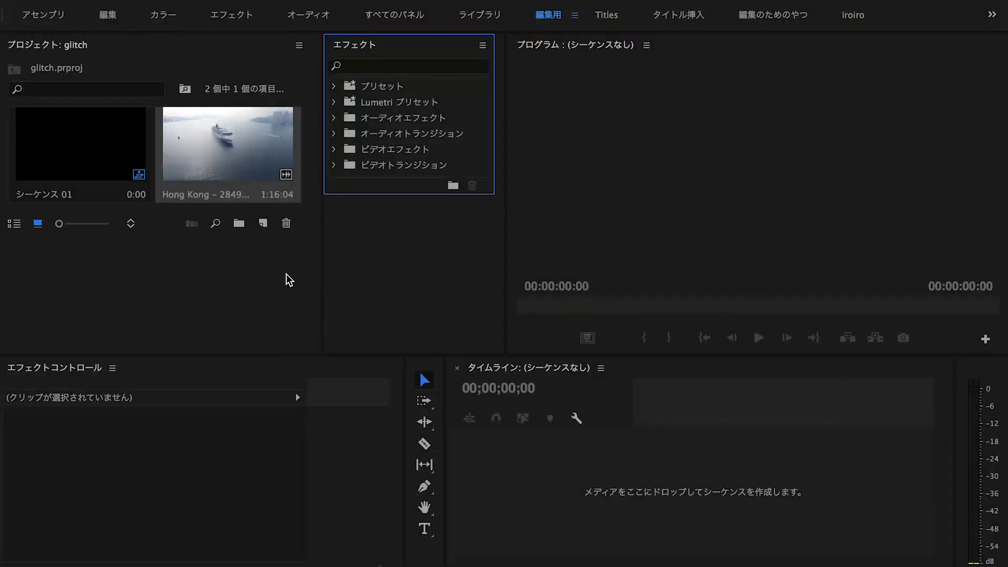
# Build a sequence from the Hong Kong clip and apply Color Balance (RGB) to it.
pyautogui.moveTo(265, 173); pyautogui.dragTo(555, 499)
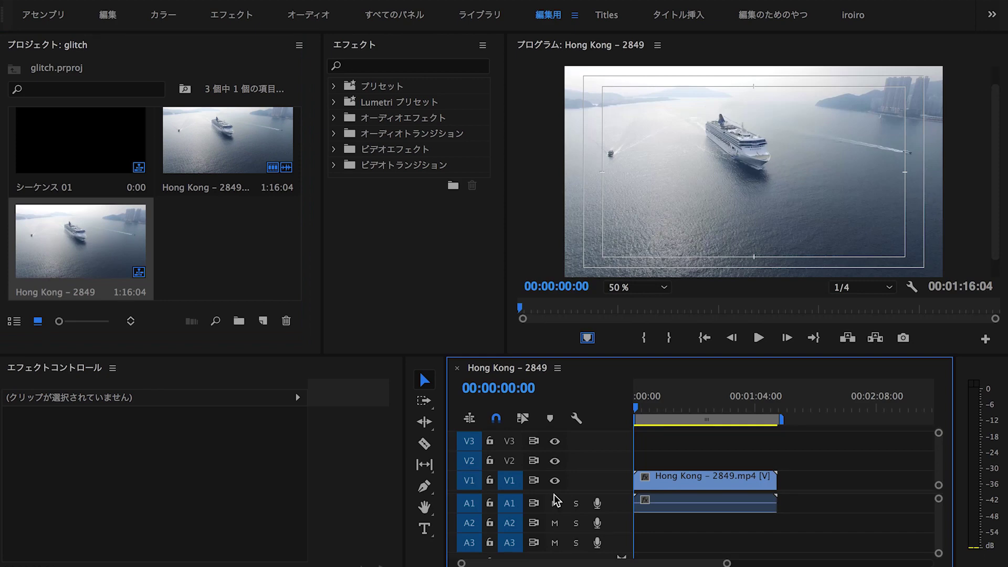
pyautogui.click(650, 411)
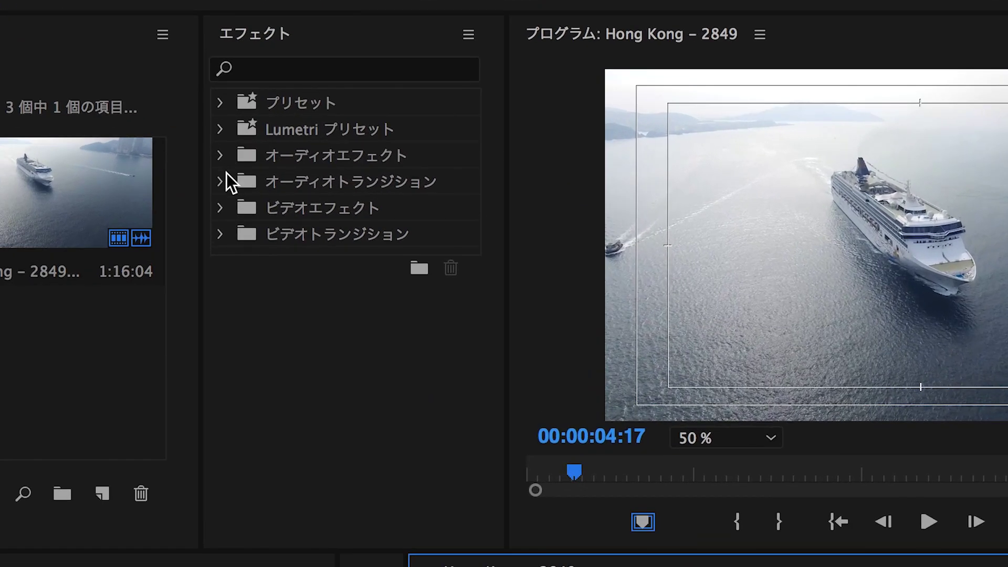
pyautogui.click(225, 202)
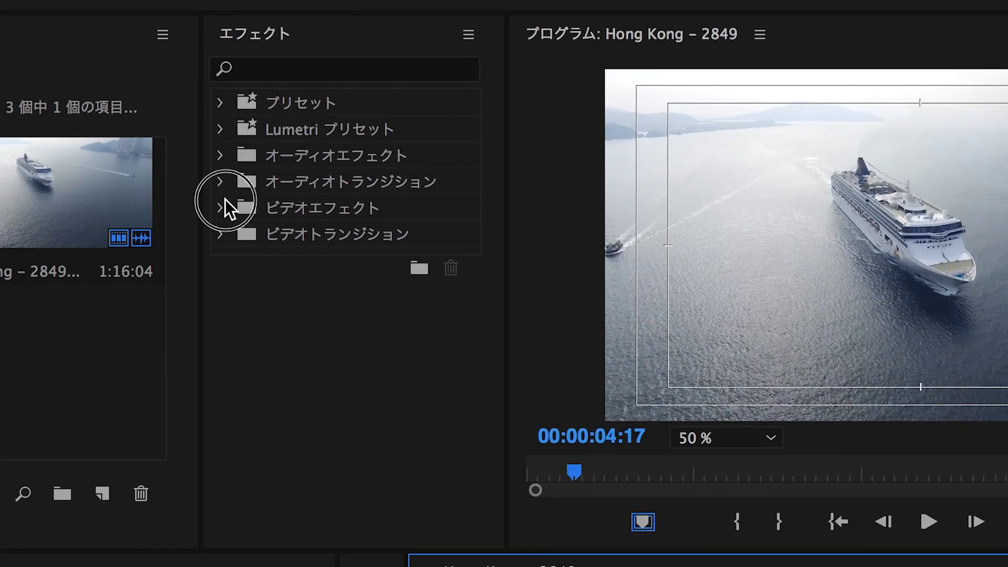
pyautogui.click(234, 260)
pyautogui.moveTo(283, 288); pyautogui.dragTo(661, 552)
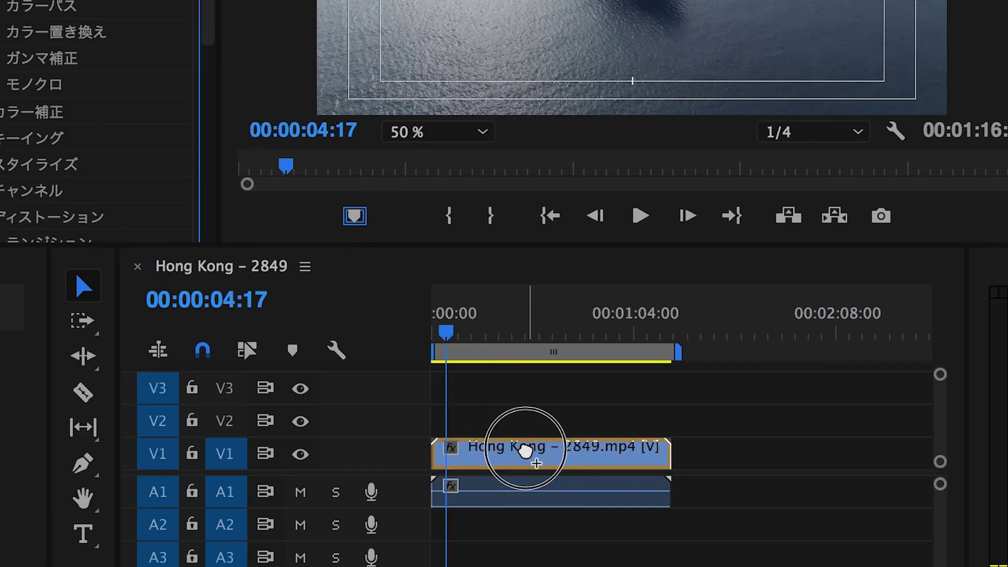
pyautogui.moveTo(460, 341); pyautogui.dragTo(612, 544)
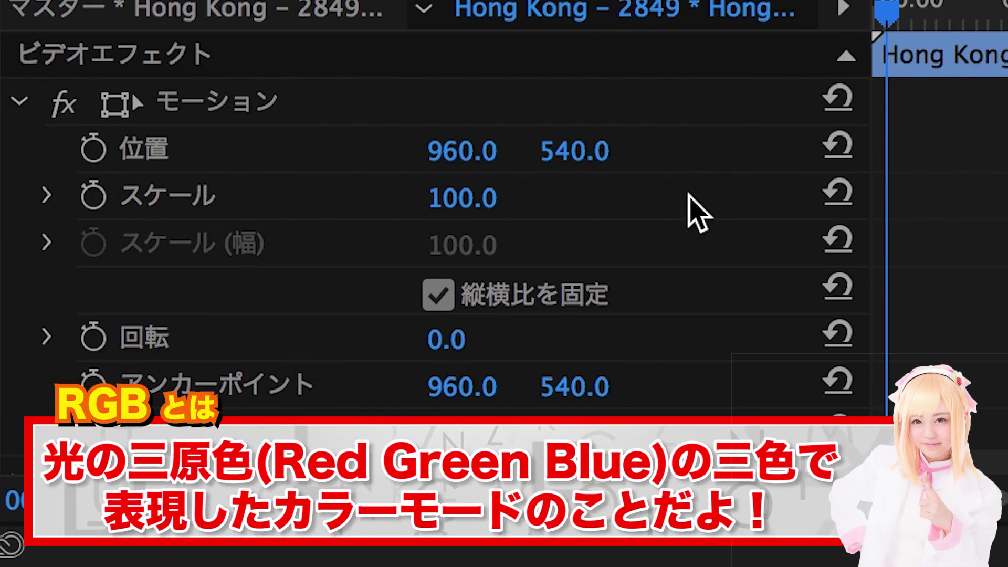
# Set the Color Balance red and green values to 0, leaving blue at 100.
pyautogui.scroll(-5, 698, 212)
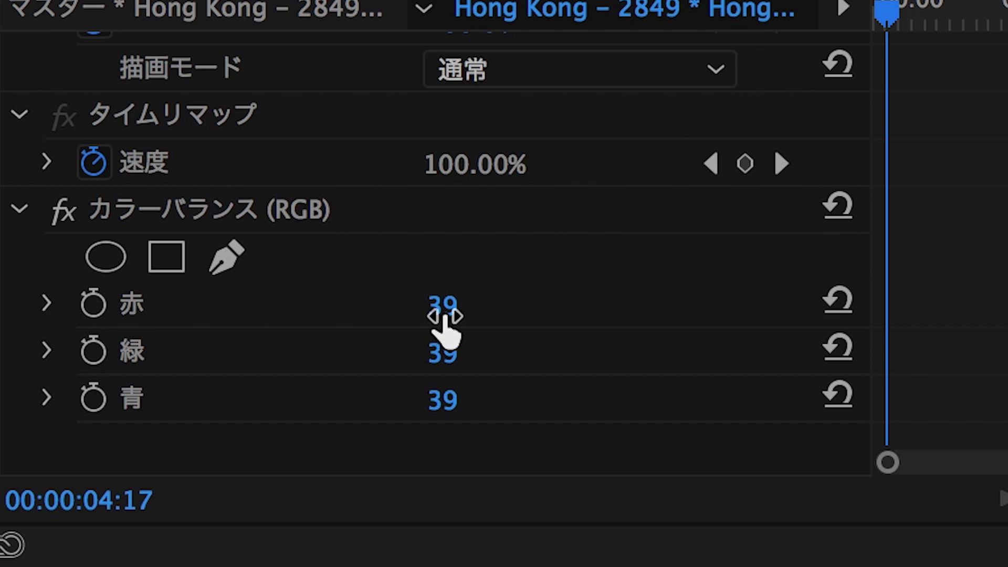
pyautogui.moveTo(444, 315); pyautogui.dragTo(479, 306)
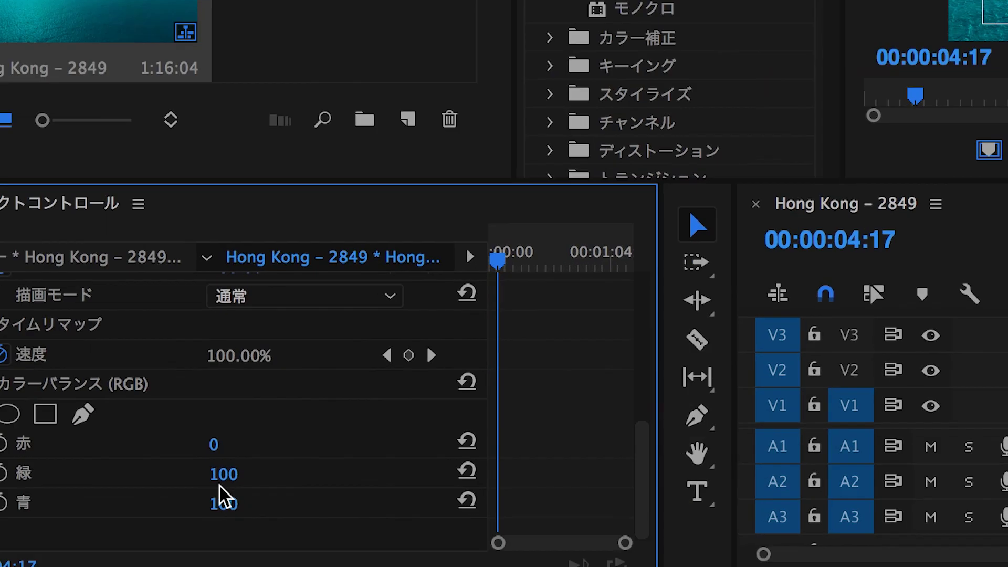
pyautogui.click(312, 430)
pyautogui.write('0')
pyautogui.press('Return')
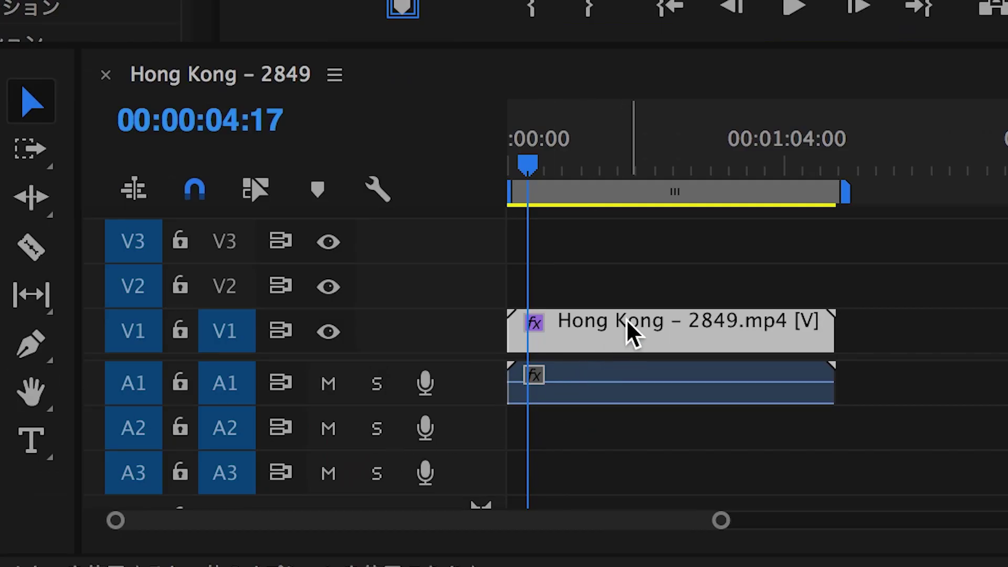
# Duplicate the clip onto V2 and V3 and tint the V2 copy green (R0, G100, B0).
pyautogui.keyDown('alt'); pyautogui.click(626, 303); pyautogui.keyUp('alt')
pyautogui.moveTo(625, 302); pyautogui.dragTo(619, 228)
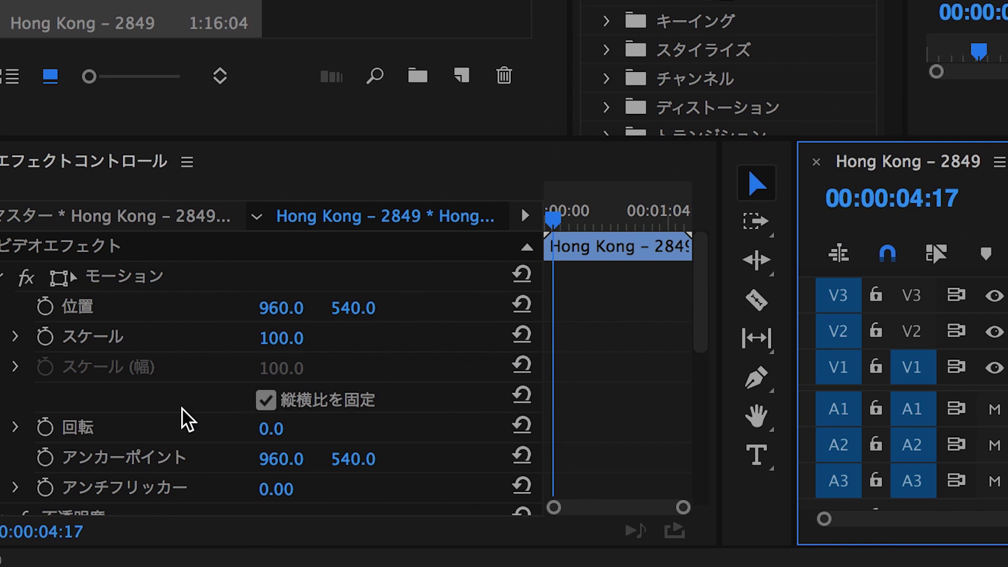
pyautogui.scroll(-5, 186, 420)
pyautogui.moveTo(269, 467); pyautogui.dragTo(305, 467)
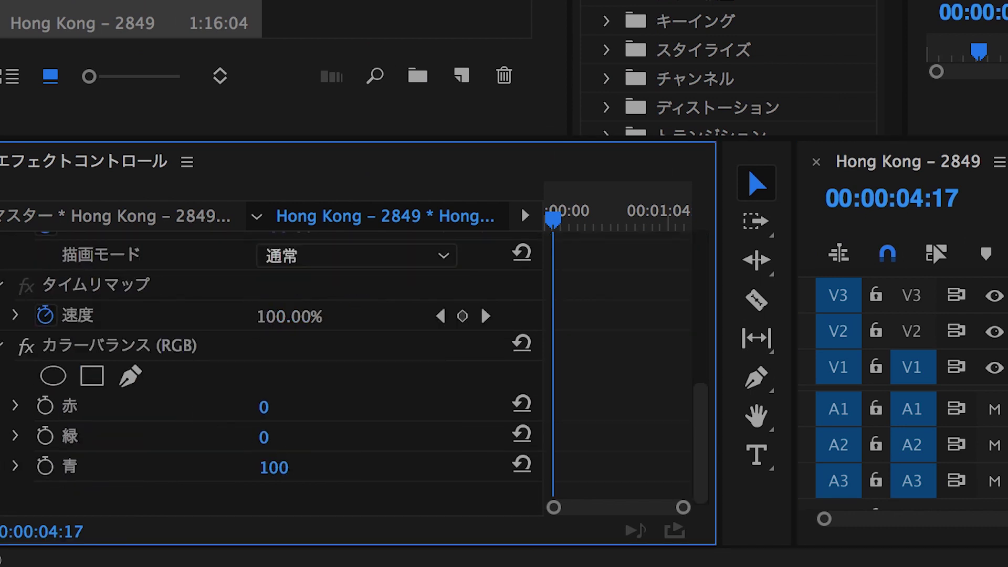
pyautogui.click(269, 437)
pyautogui.write('100')
pyautogui.press('Return')
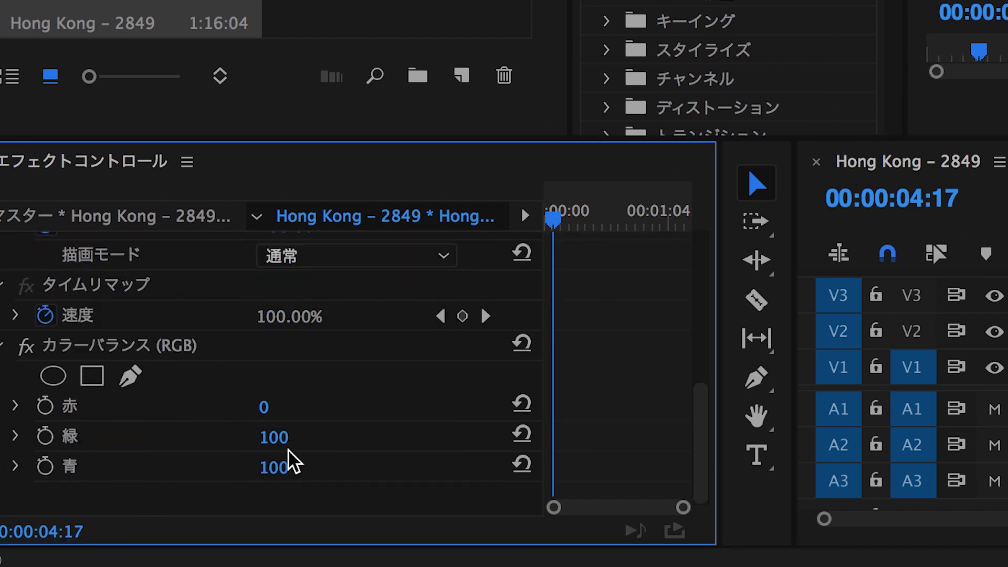
pyautogui.click(290, 464)
pyautogui.write('0')
pyautogui.press('Return')
# Tint the V3 copy pure red with red 100 and blue 0.
pyautogui.click(692, 294)
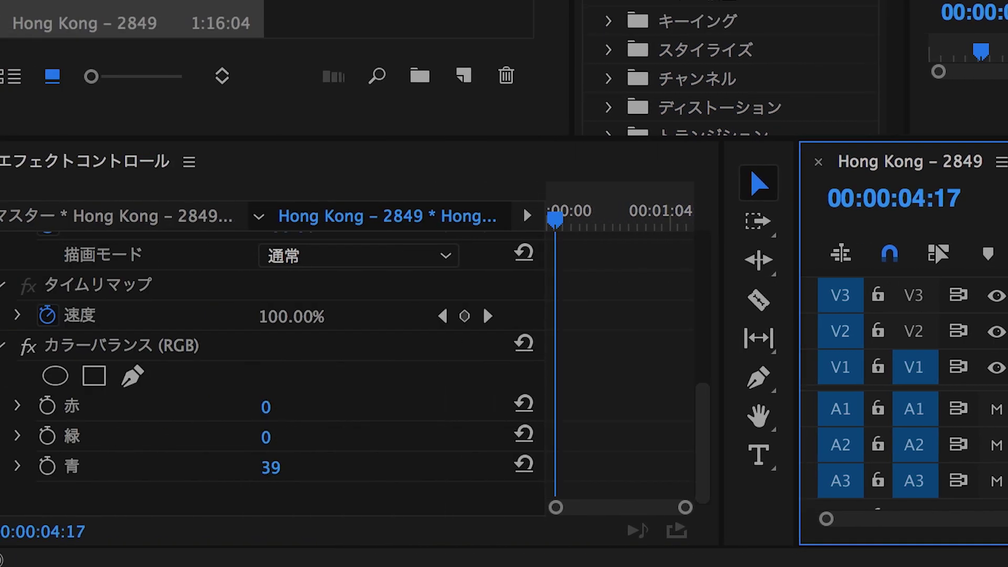
pyautogui.click(266, 407)
pyautogui.write('100')
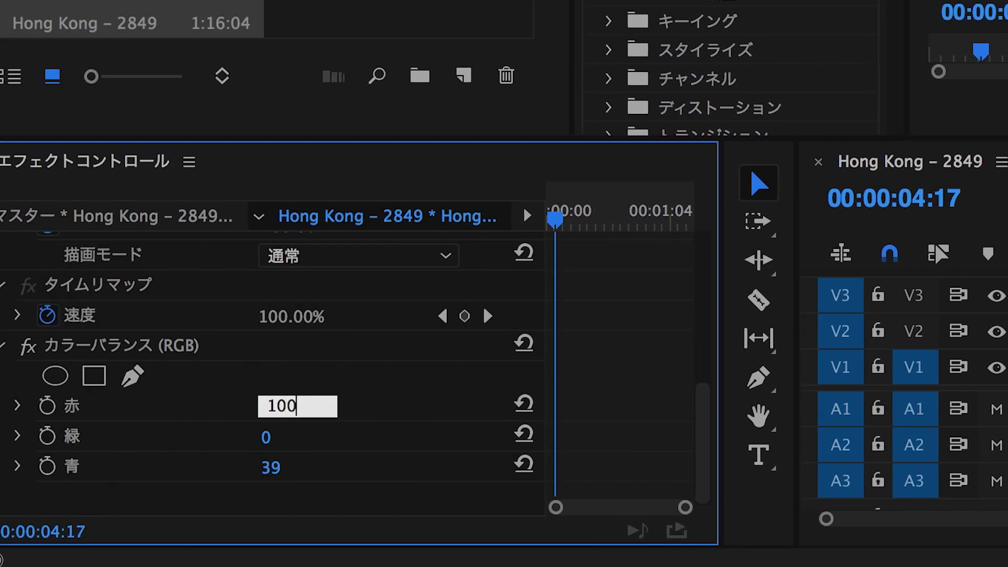
pyautogui.press('Return')
pyautogui.click(297, 466)
pyautogui.write('0')
pyautogui.press('Return')
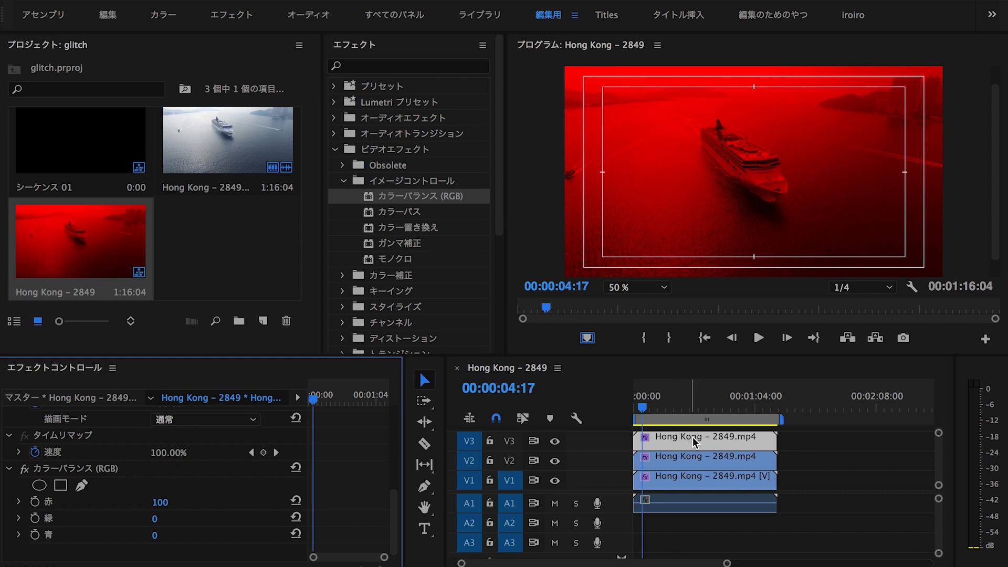
# Set the red V3 clip's Opacity blend mode to Screen.
pyautogui.click(708, 464)
pyautogui.click(712, 482)
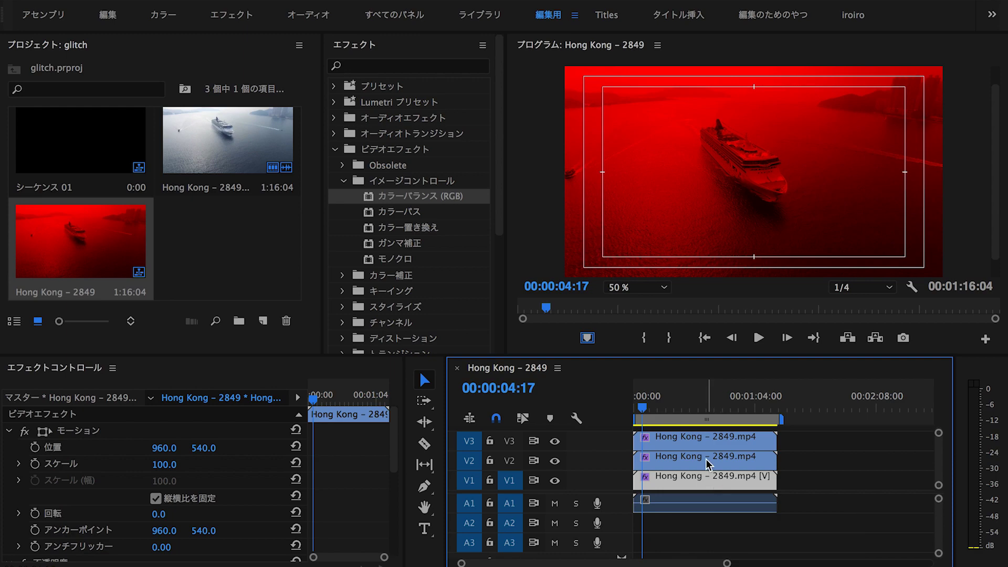
pyautogui.click(702, 440)
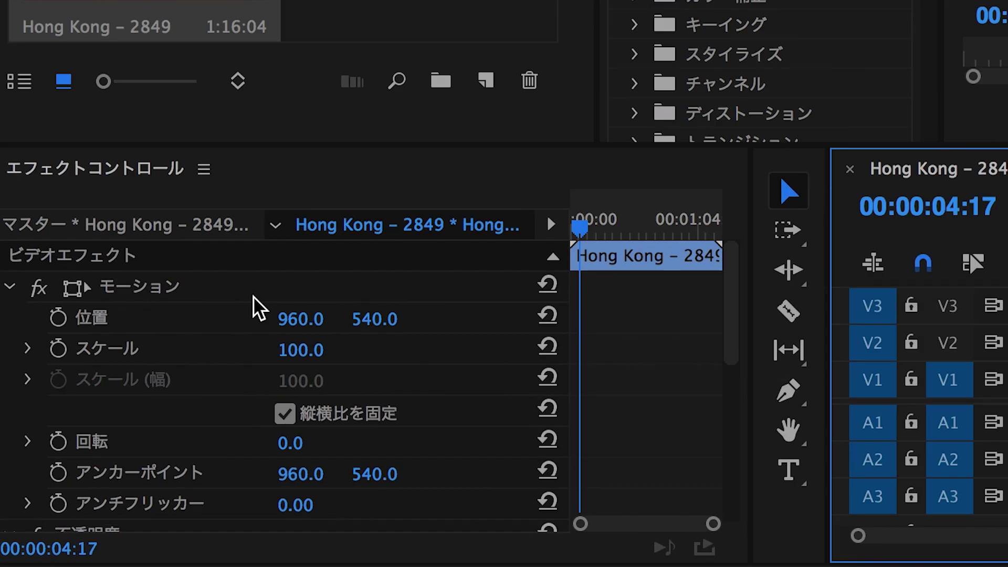
pyautogui.scroll(-2, 124, 475)
pyautogui.scroll(-3, 124, 476)
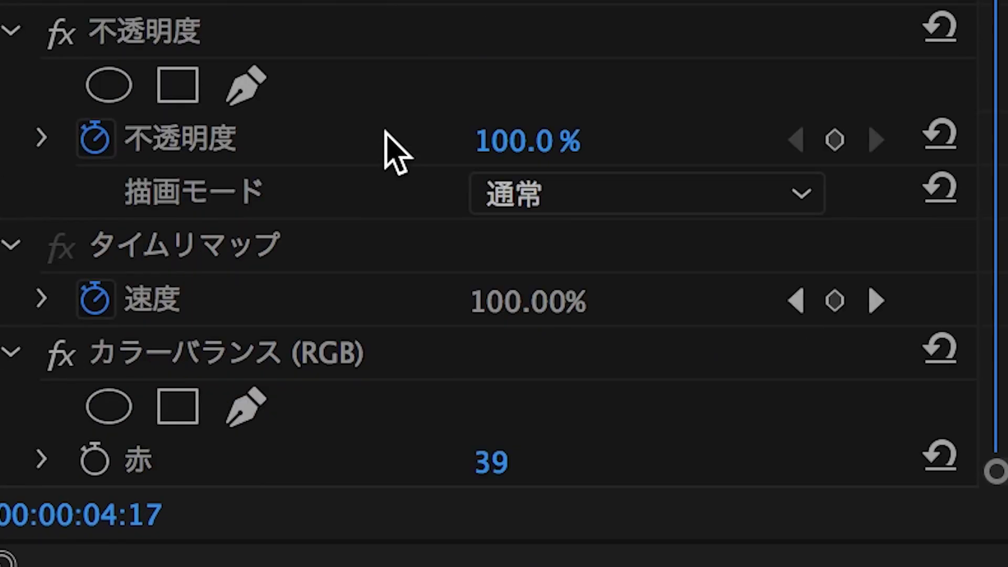
pyautogui.click(798, 201)
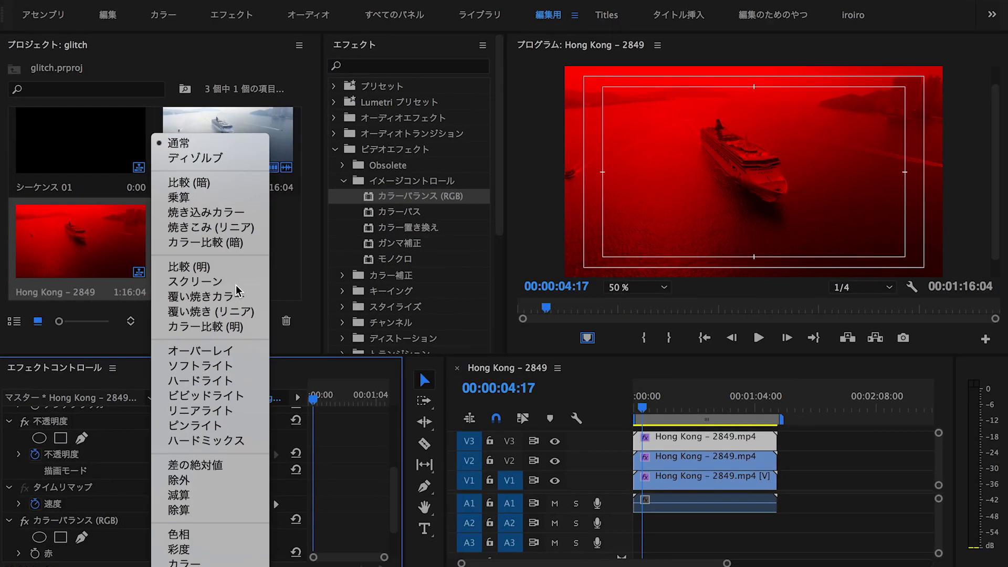
pyautogui.click(756, 263)
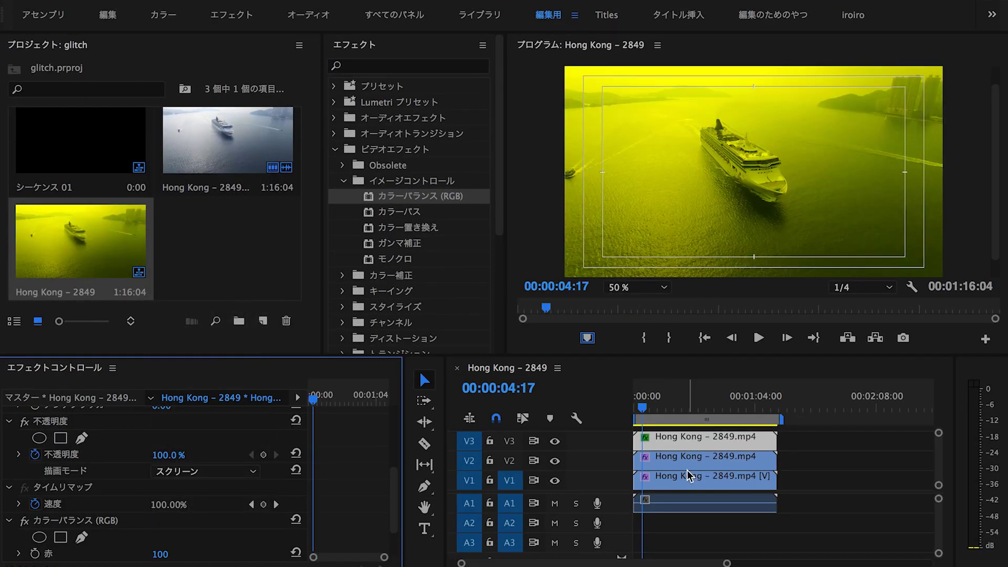
# Set the green V2 clip's blend mode to Screen as well.
pyautogui.click(683, 457)
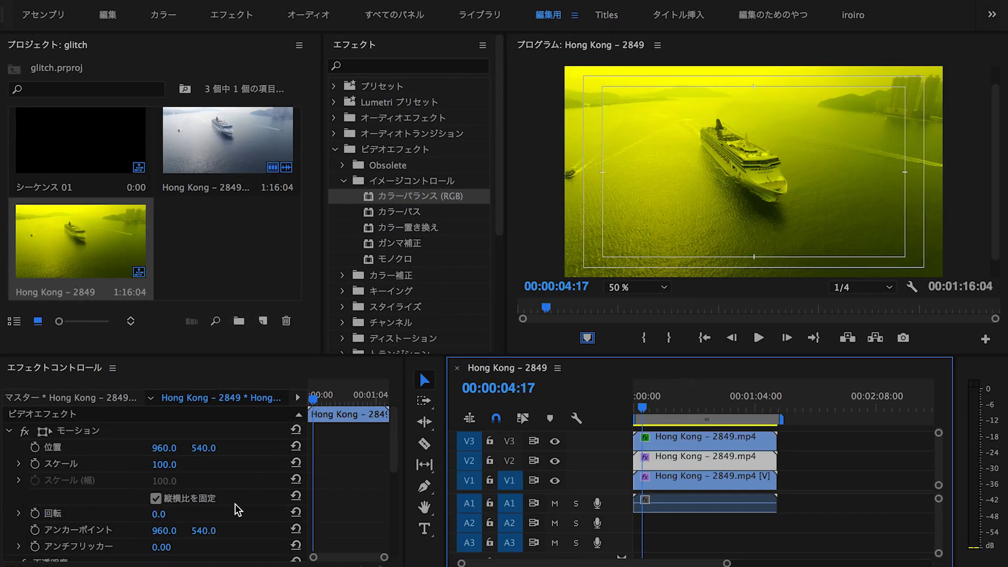
pyautogui.scroll(-2, 237, 507)
pyautogui.scroll(-1, 237, 506)
pyautogui.click(253, 472)
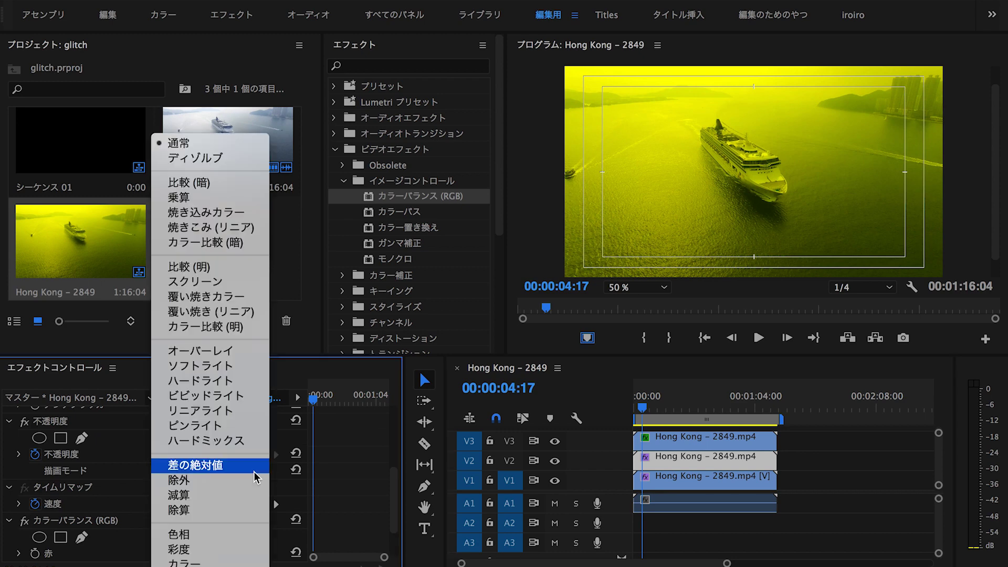
pyautogui.click(233, 284)
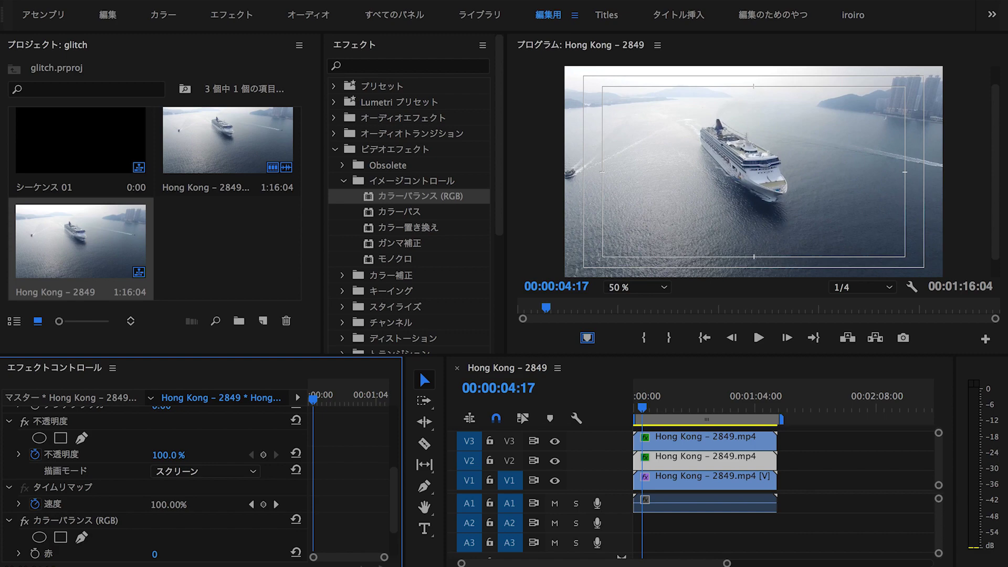
pyautogui.scroll(5, 173, 453)
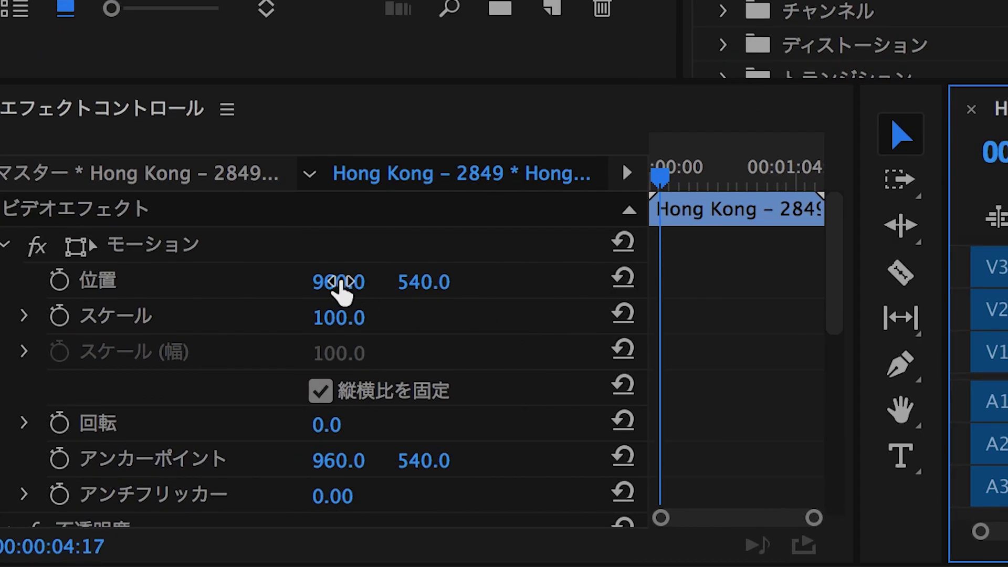
# Nudge the clip left and start Position and Scale keyframes.
pyautogui.moveTo(337, 287); pyautogui.dragTo(329, 288)
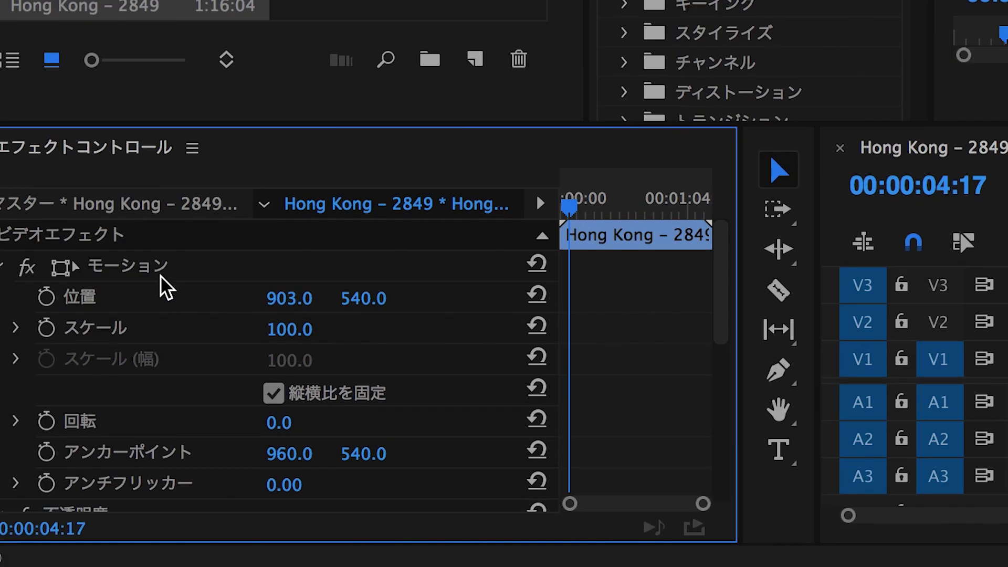
pyautogui.click(48, 297)
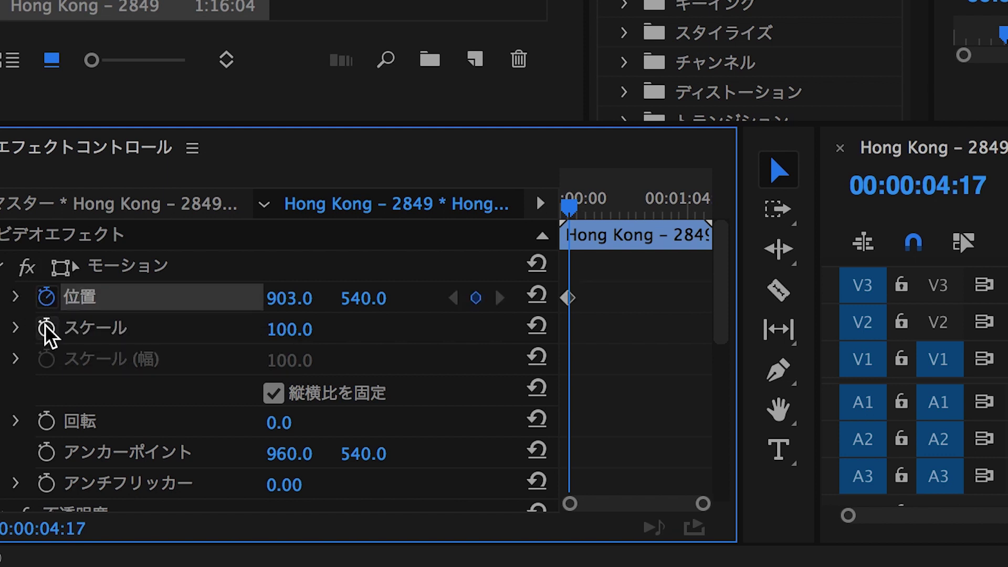
pyautogui.click(45, 329)
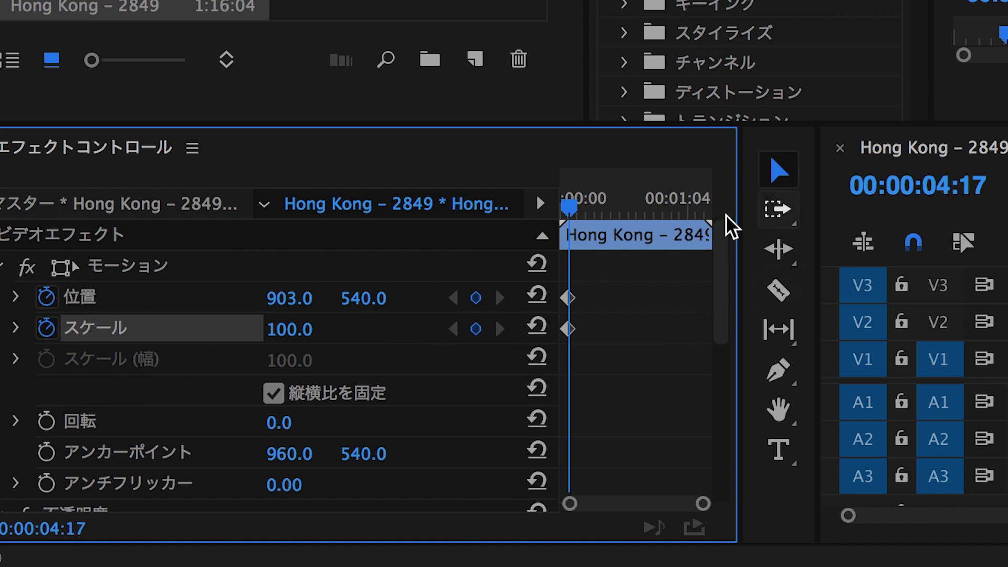
pyautogui.press('Right')
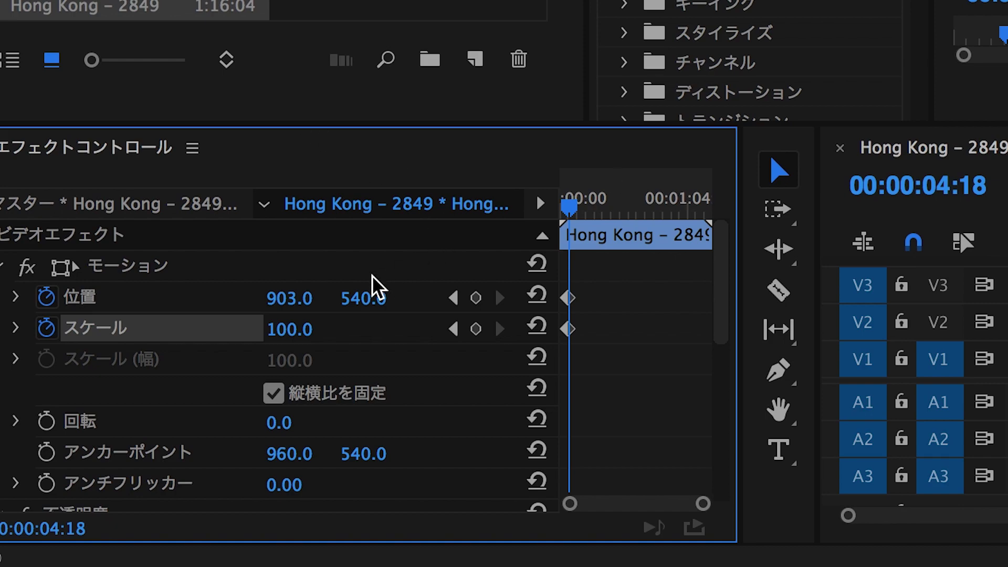
# Add several frame-by-frame jitter keyframes offsetting the clip's position and scale.
pyautogui.moveTo(289, 298)
pyautogui.mouseDown()
pyautogui.moveTo(273, 299)
pyautogui.moveTo(326, 329)
pyautogui.mouseUp()
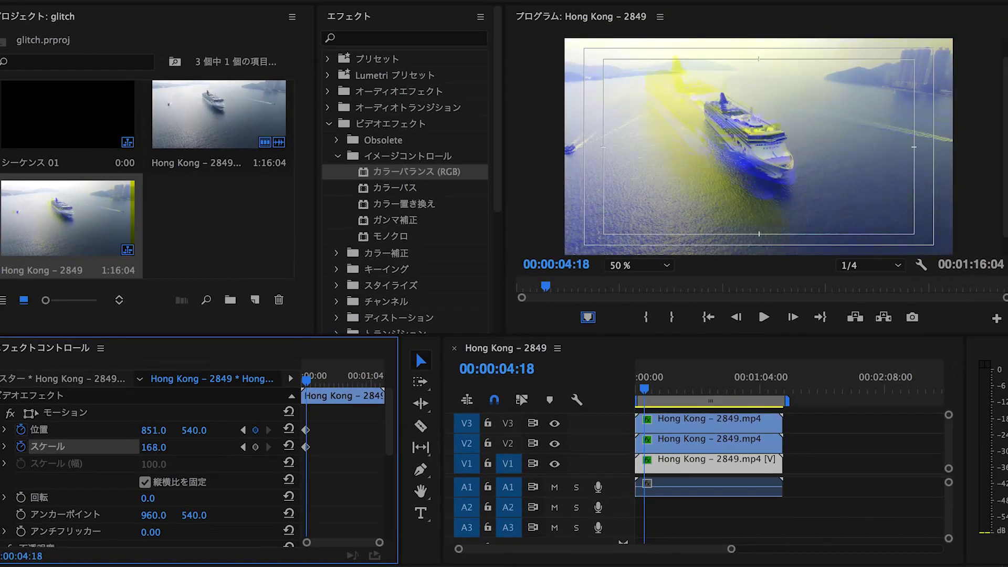
pyautogui.moveTo(161, 448)
pyautogui.mouseDown()
pyautogui.moveTo(139, 448)
pyautogui.moveTo(180, 430)
pyautogui.moveTo(161, 430)
pyautogui.moveTo(167, 448)
pyautogui.moveTo(208, 430)
pyautogui.moveTo(168, 447)
pyautogui.moveTo(126, 430)
pyautogui.mouseUp()
pyautogui.moveTo(194, 430); pyautogui.dragTo(210, 430)
pyautogui.moveTo(152, 448)
pyautogui.mouseDown()
pyautogui.moveTo(188, 430)
pyautogui.moveTo(138, 430)
pyautogui.moveTo(162, 448)
pyautogui.moveTo(174, 448)
pyautogui.moveTo(134, 430)
pyautogui.mouseUp()
pyautogui.moveTo(158, 448); pyautogui.dragTo(205, 430)
pyautogui.moveTo(142, 430); pyautogui.dragTo(157, 432)
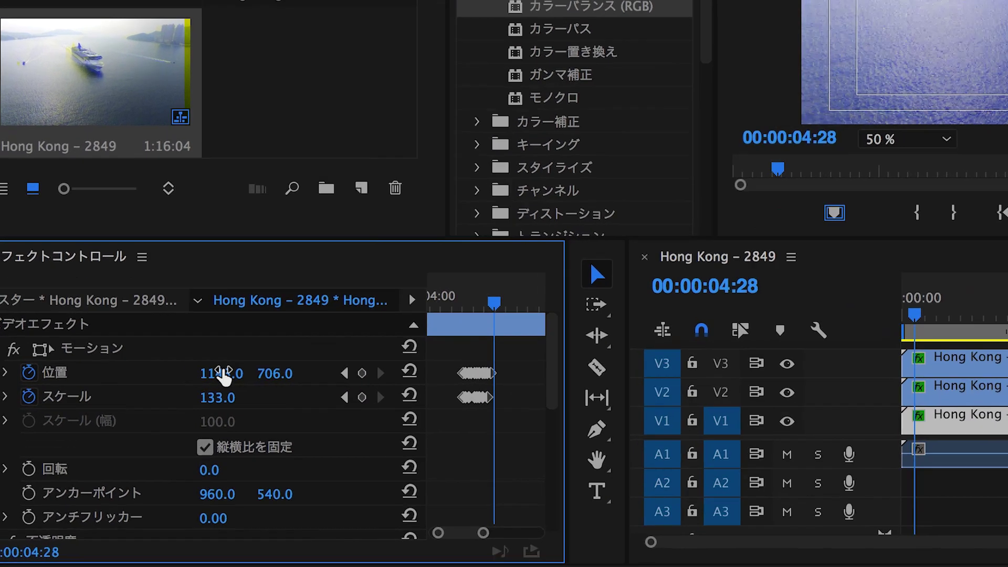
pyautogui.moveTo(495, 303); pyautogui.dragTo(511, 302)
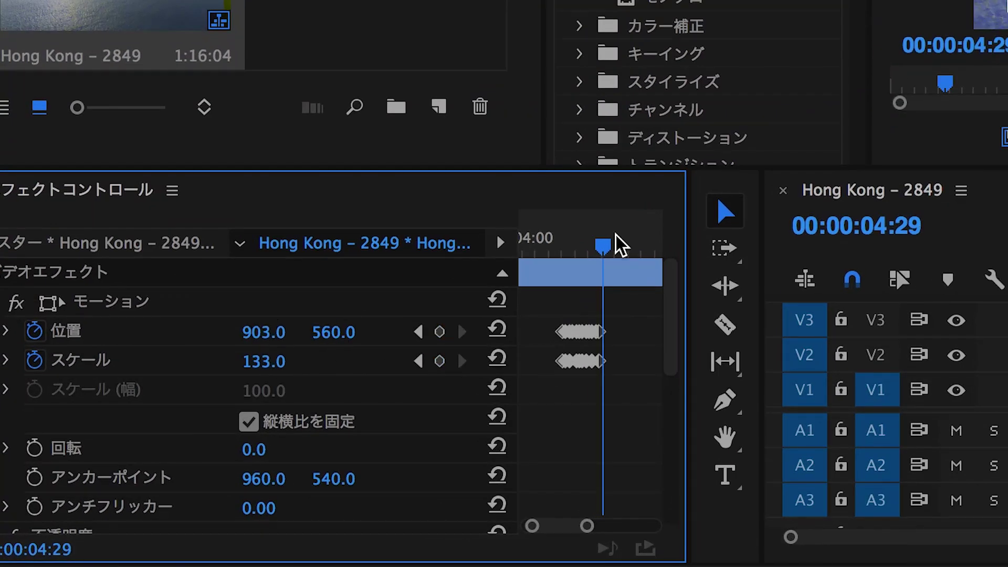
# At 04:29, reset Position to 960, 540 and Scale to 100.
pyautogui.press('Right')
pyautogui.press('Right')
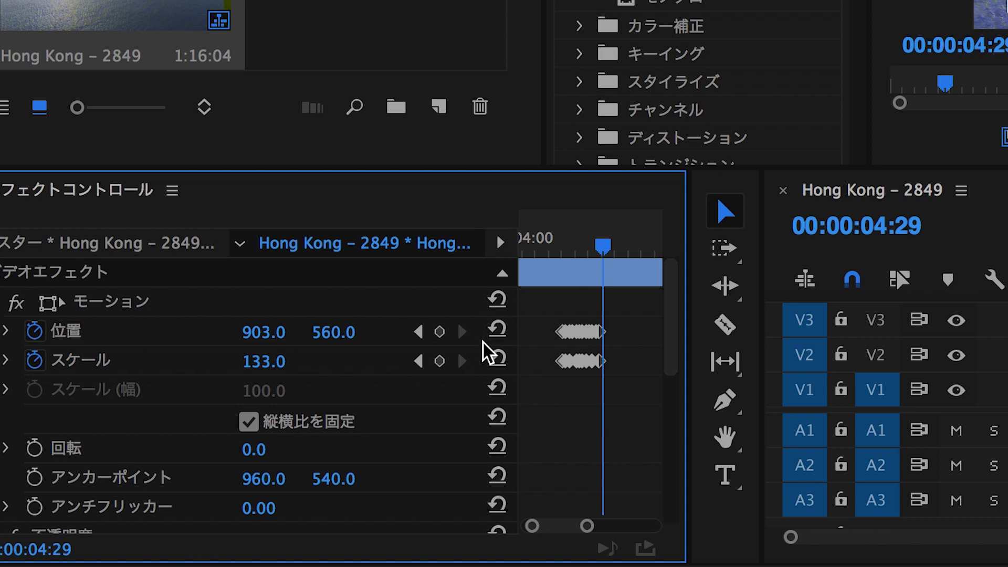
pyautogui.click(497, 329)
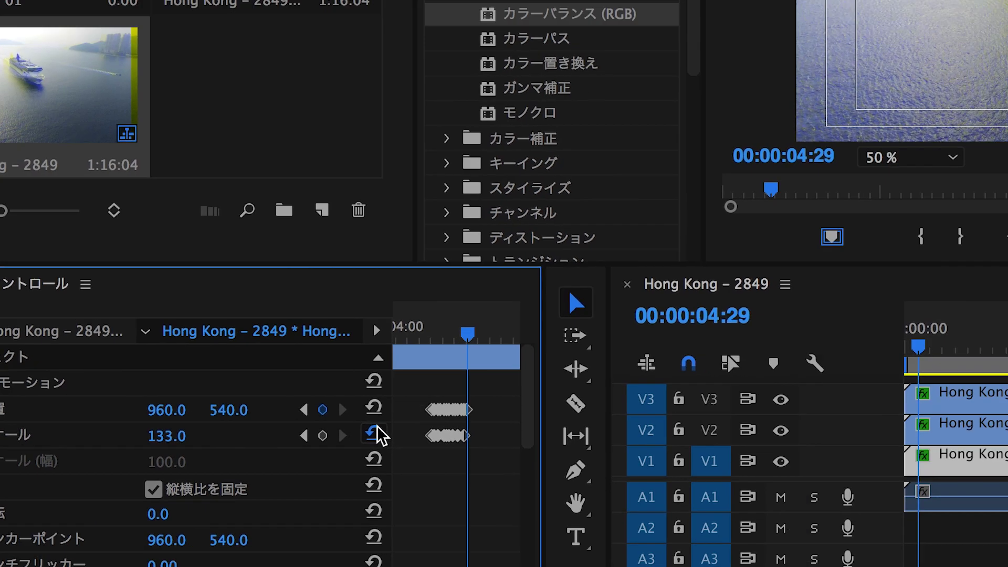
pyautogui.click(497, 357)
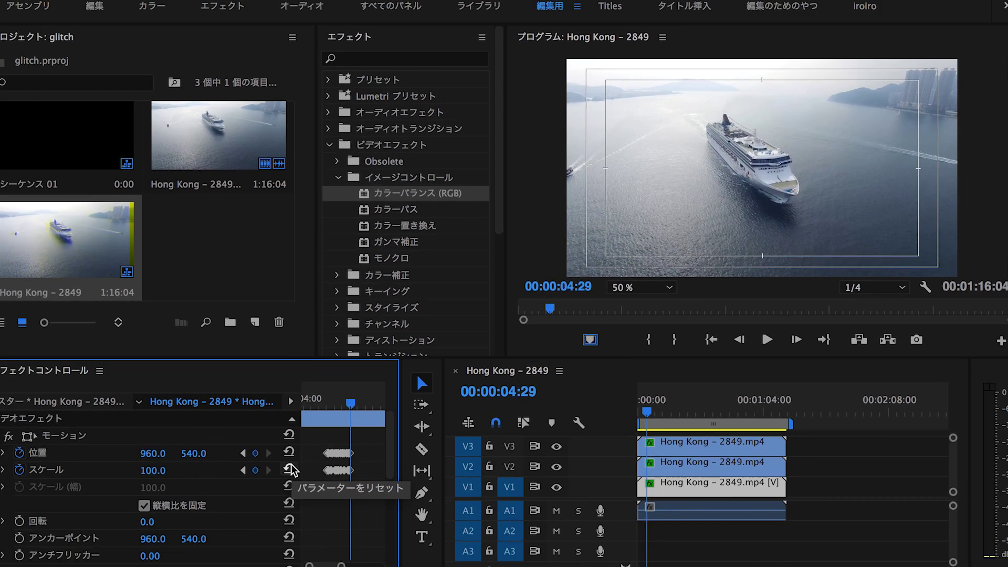
pyautogui.click(662, 463)
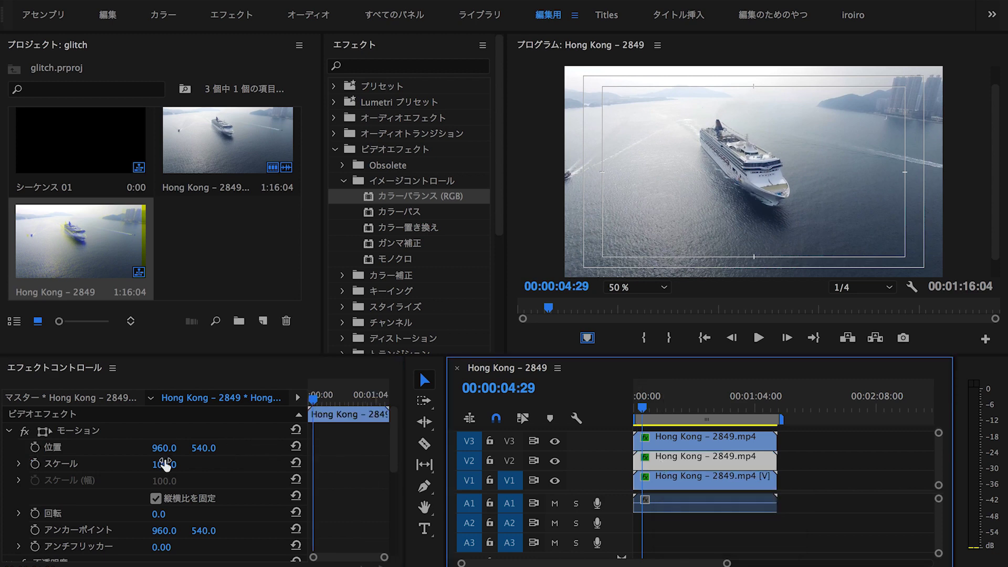
pyautogui.press('Left')
pyautogui.press('Left')
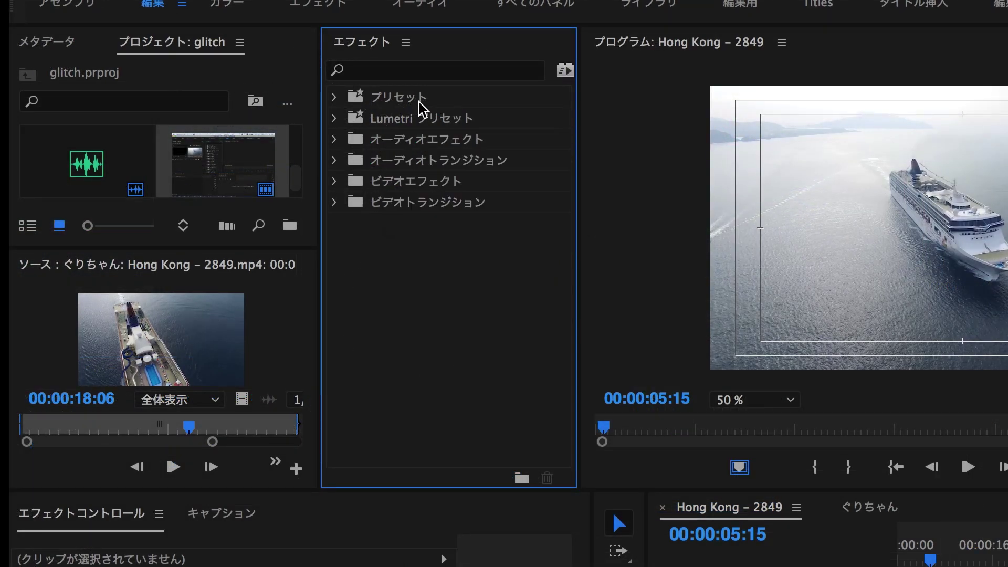
# Drag the red glitch preset onto V1 and green glitch onto V2 from Presets > Glitch effect.
pyautogui.click(333, 97)
pyautogui.click(349, 120)
pyautogui.click(362, 178)
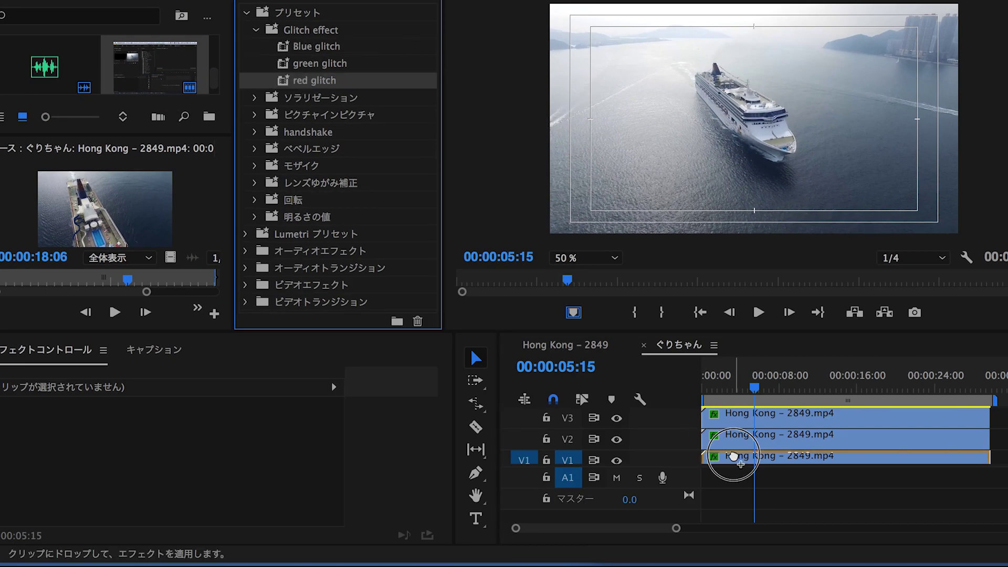
pyautogui.moveTo(734, 456); pyautogui.dragTo(733, 457)
pyautogui.moveTo(319, 63)
pyautogui.mouseDown()
pyautogui.moveTo(787, 434)
pyautogui.moveTo(861, 413)
pyautogui.mouseUp()
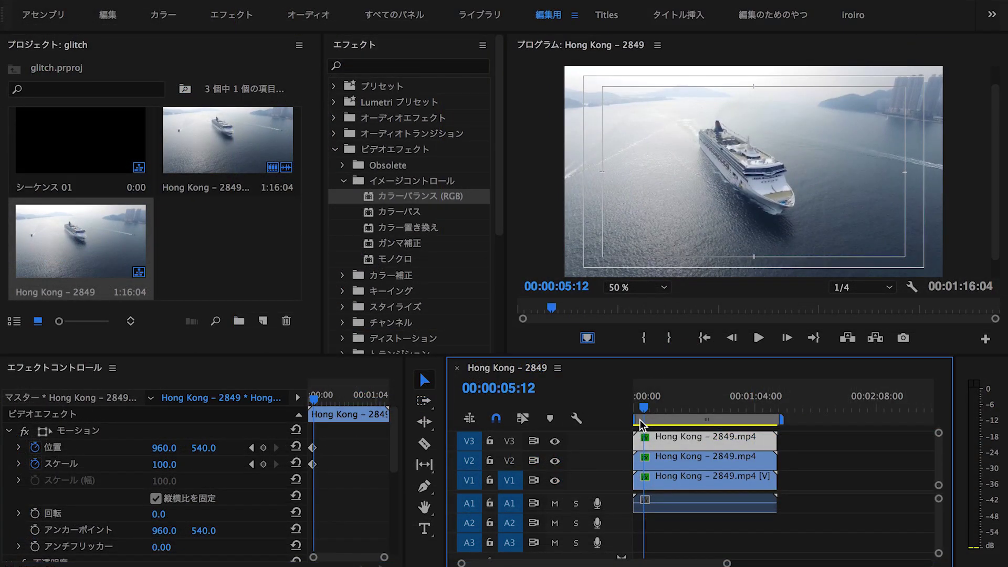
# Play back the glitch from just before it to review it.
pyautogui.moveTo(643, 417); pyautogui.dragTo(640, 416)
pyautogui.press('space')
pyautogui.click(638, 413)
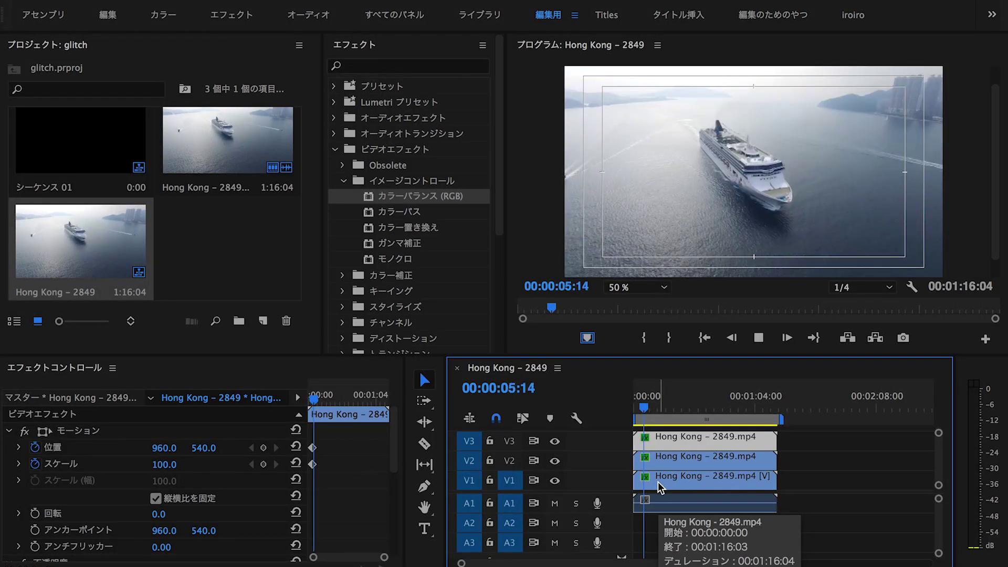
pyautogui.press('space')
# Nest the three stacked clips into a sequence named ぐりちゃん.
pyautogui.moveTo(795, 480); pyautogui.dragTo(719, 437)
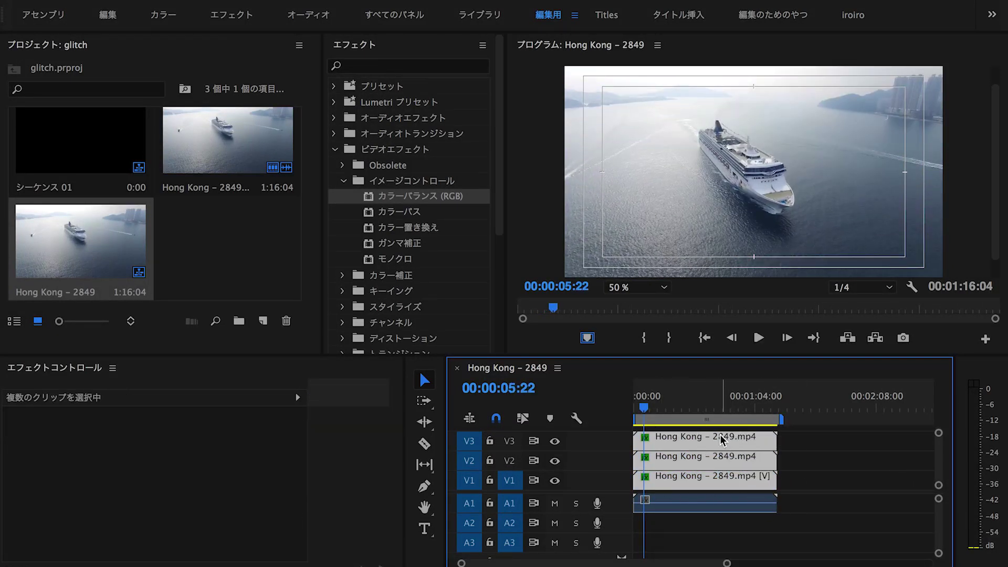
pyautogui.rightClick(712, 445)
pyautogui.scroll(-3, 622, 497)
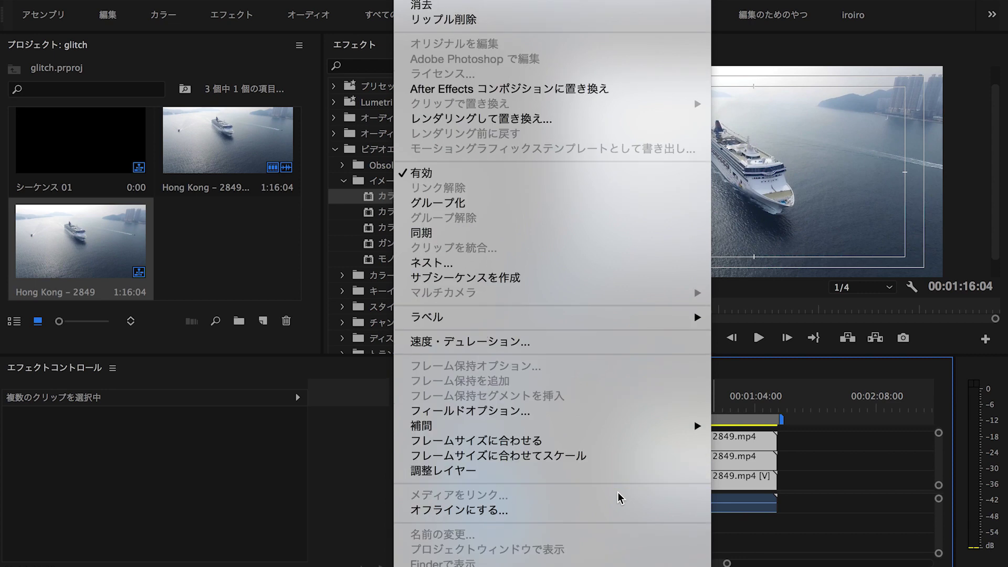
pyautogui.click(622, 264)
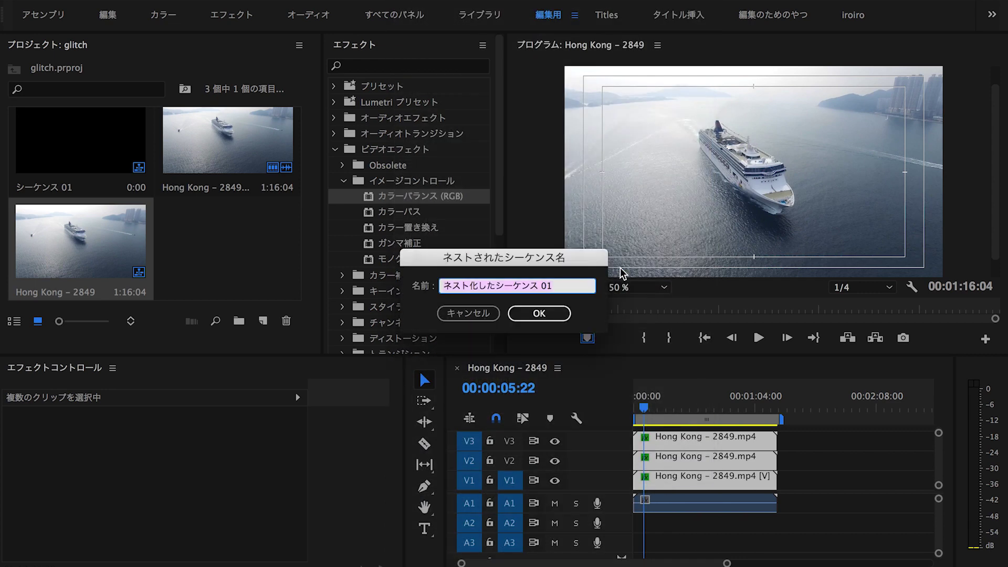
pyautogui.write('ぐりちゃん')
pyautogui.press('Return')
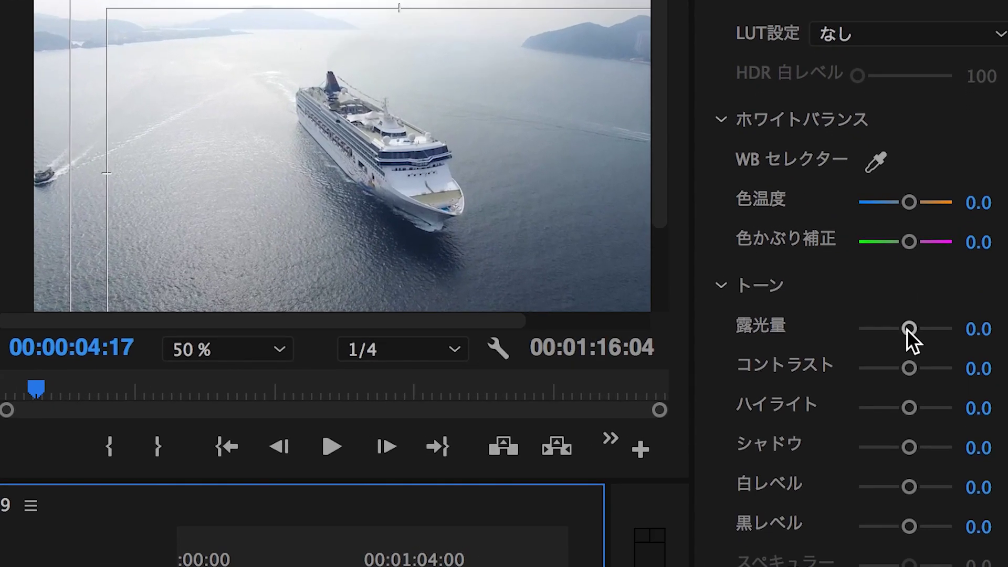
# Raise Lumetri exposure to 0.1 and add Exposure and Contrast keyframes at 04:17.
pyautogui.moveTo(906, 329); pyautogui.dragTo(902, 328)
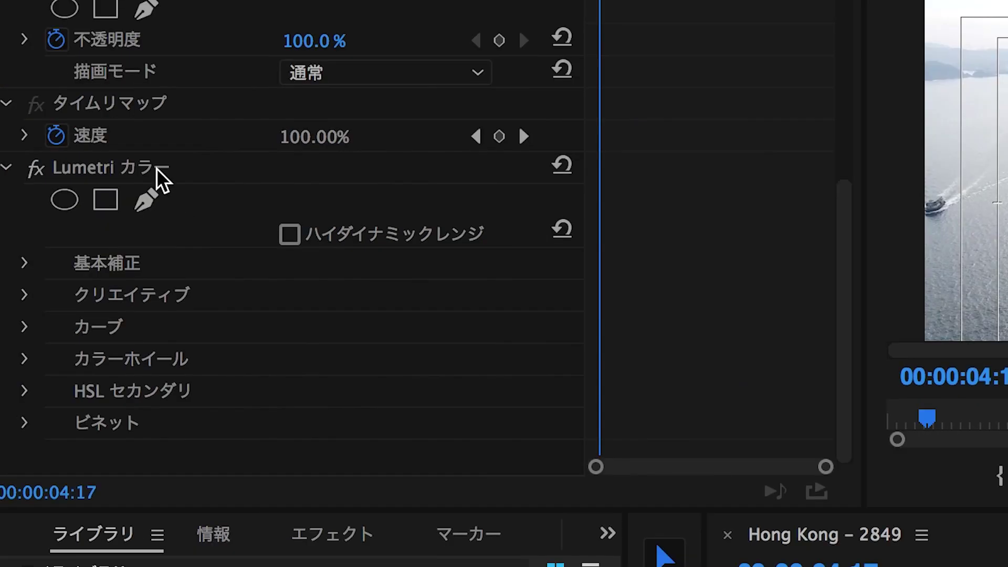
pyautogui.click(143, 167)
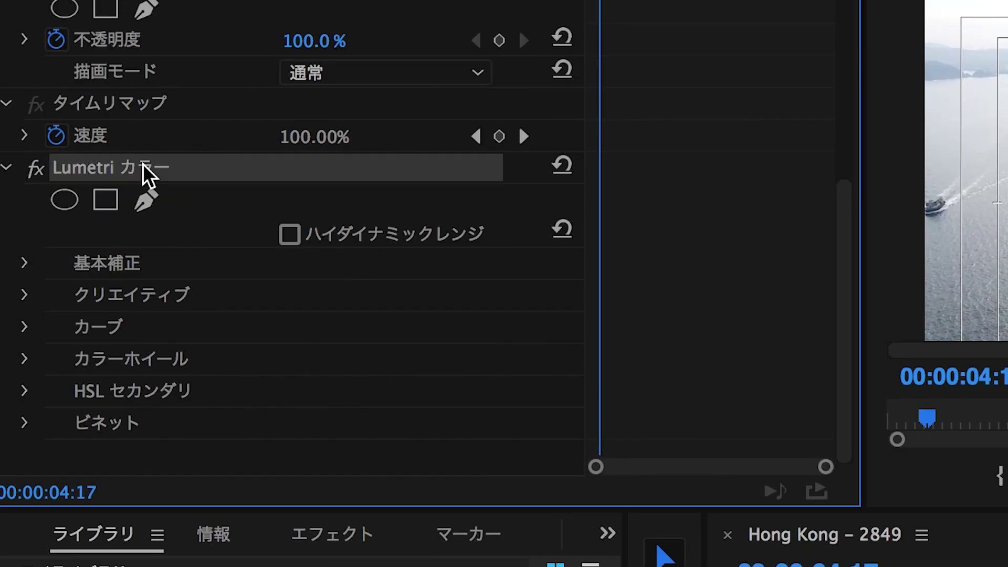
pyautogui.click(29, 258)
pyautogui.scroll(-5, 25, 294)
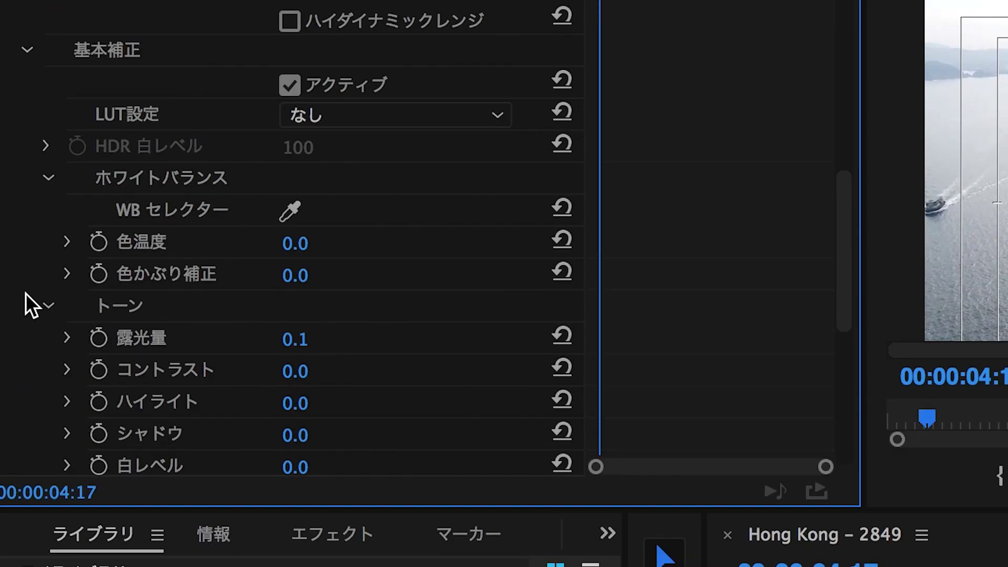
pyautogui.scroll(-1, 25, 294)
pyautogui.click(103, 306)
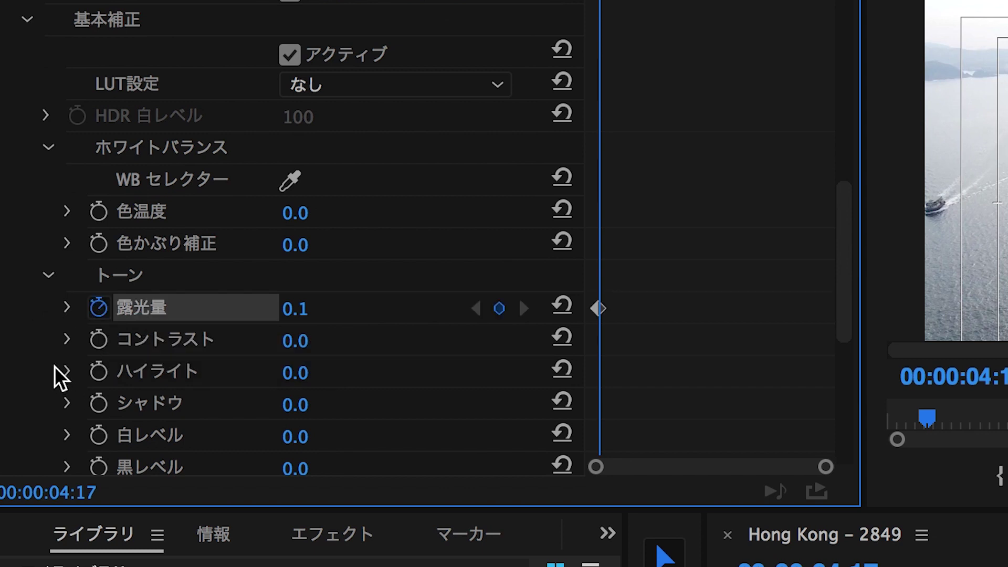
pyautogui.click(98, 339)
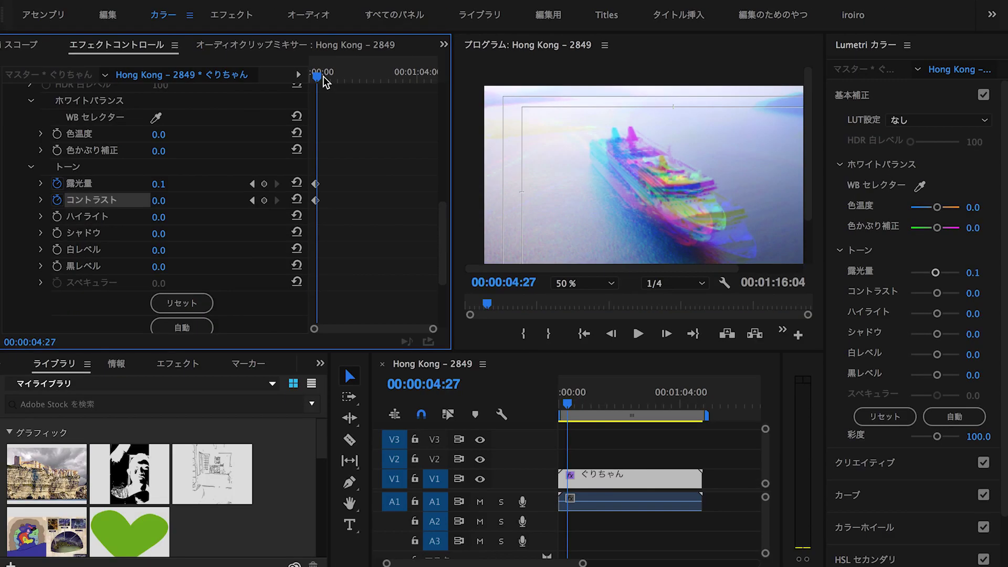
# At 04:27, key the dark flash with contrast set to 74.
pyautogui.moveTo(323, 79); pyautogui.dragTo(322, 80)
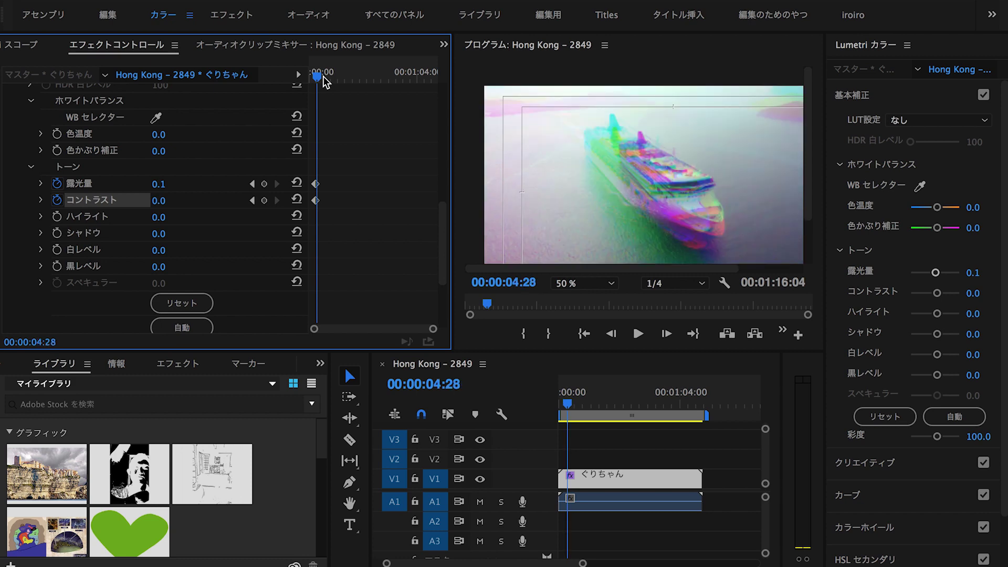
pyautogui.press('Right')
pyautogui.press('Right')
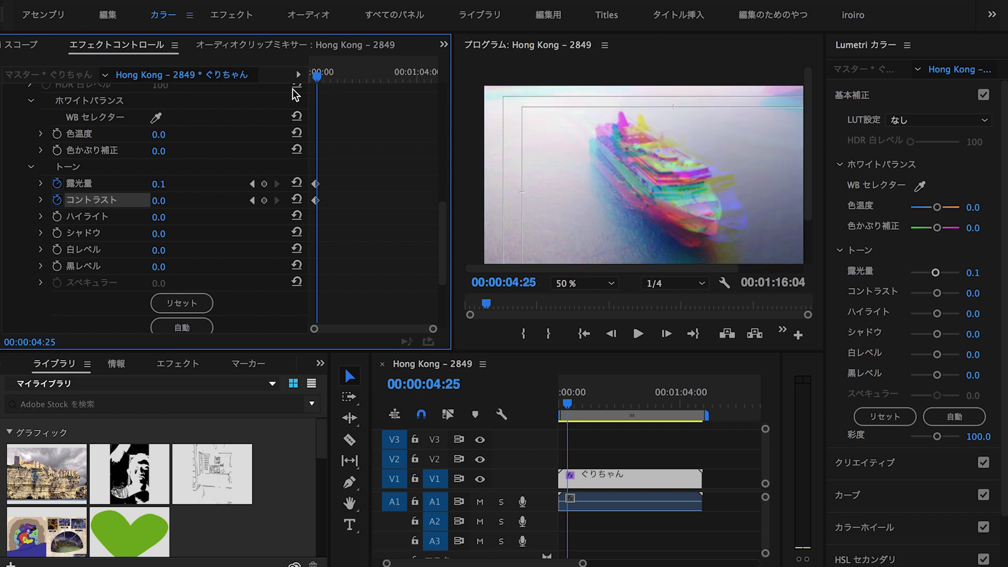
pyautogui.press('Right')
pyautogui.press('Right')
pyautogui.write('30')
pyautogui.press('Return')
pyautogui.write('74')
pyautogui.press('Return')
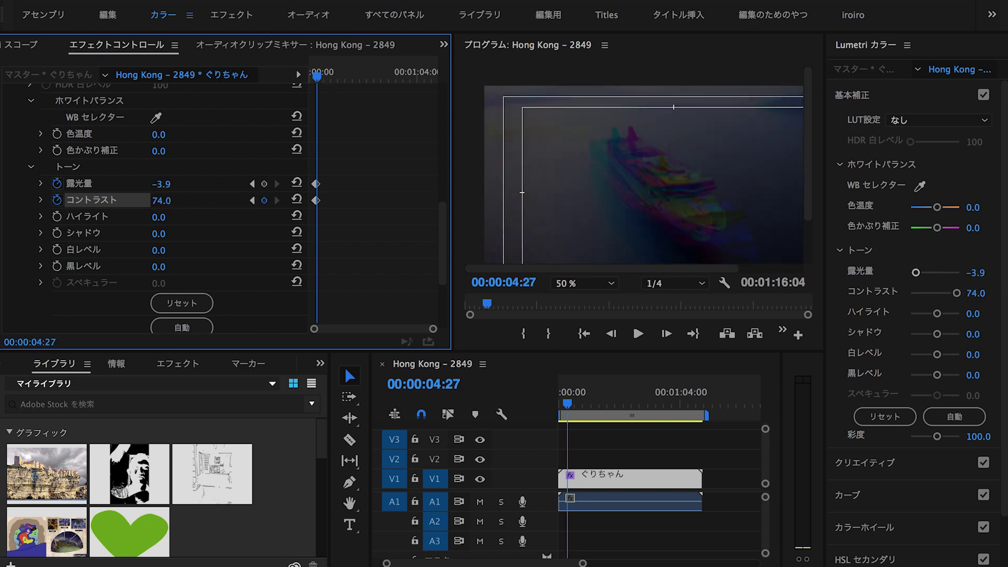
# At 04:29, reset exposure and contrast back to 0.
pyautogui.moveTo(565, 125); pyautogui.dragTo(562, 124)
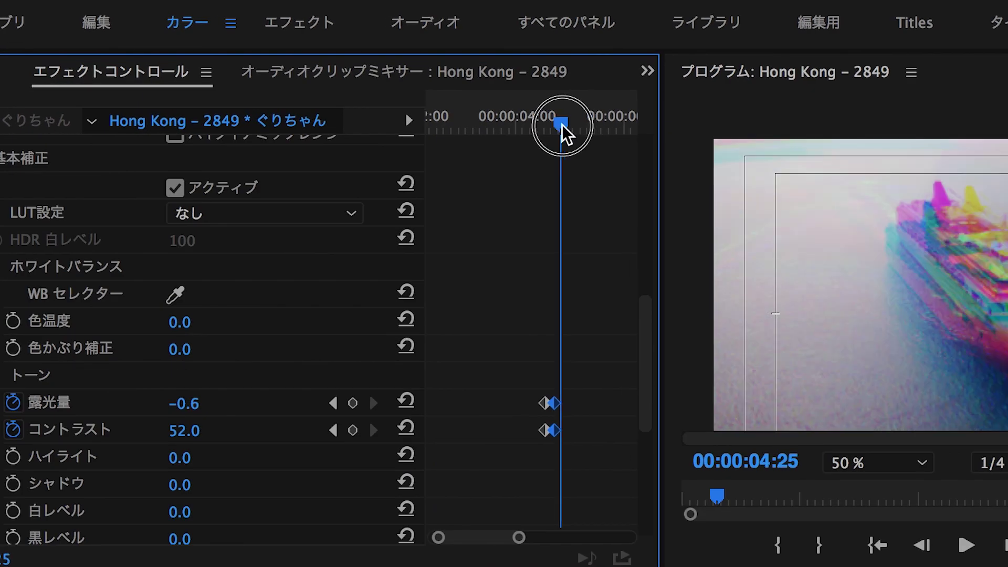
pyautogui.press('Right')
pyautogui.press('Right')
pyautogui.press('Right')
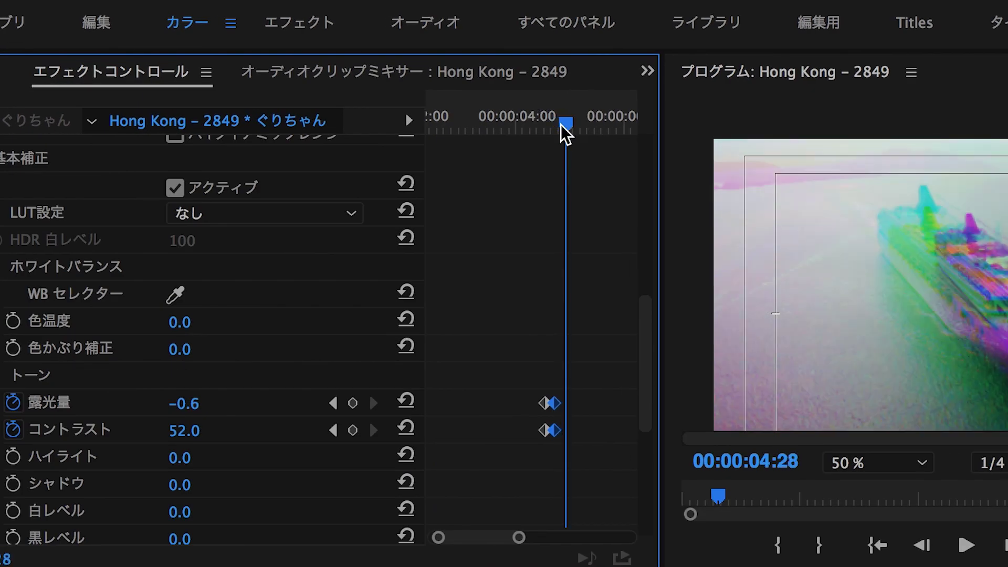
pyautogui.press('Right')
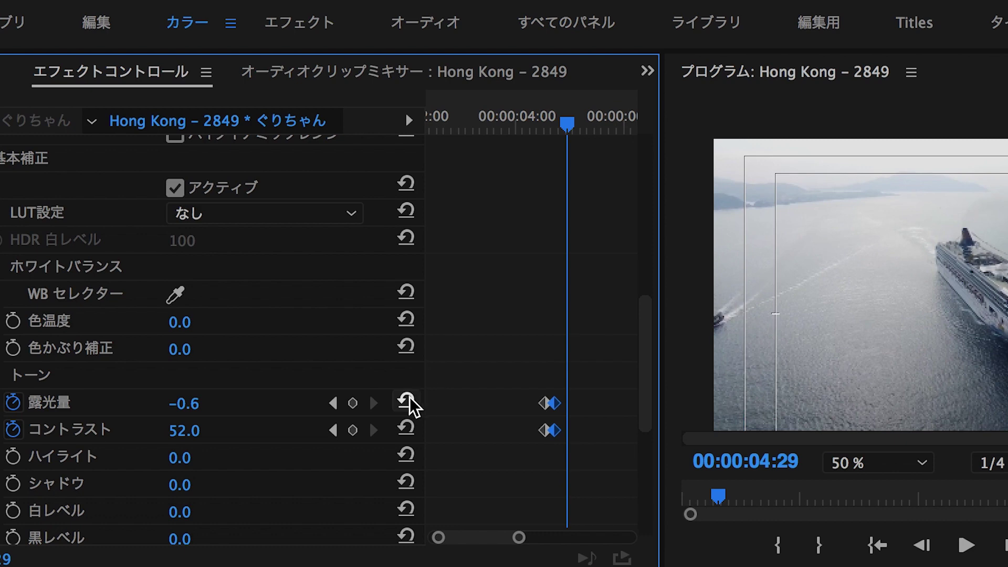
pyautogui.click(407, 401)
pyautogui.click(408, 428)
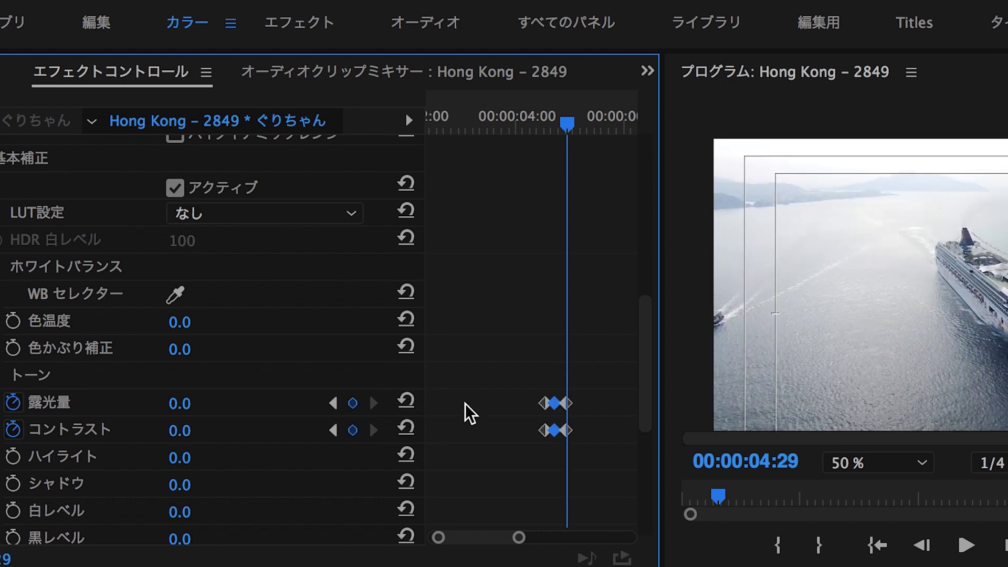
# Scrub the playhead through the flash to review it.
pyautogui.scroll(-3, 452, 415)
pyautogui.click(548, 129)
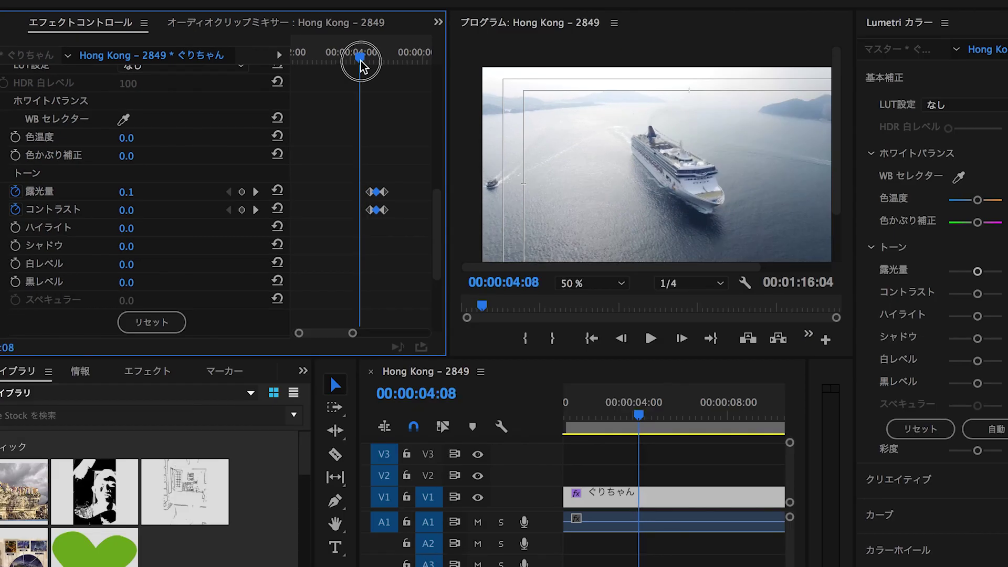
pyautogui.moveTo(548, 135); pyautogui.dragTo(362, 64)
pyautogui.click(374, 63)
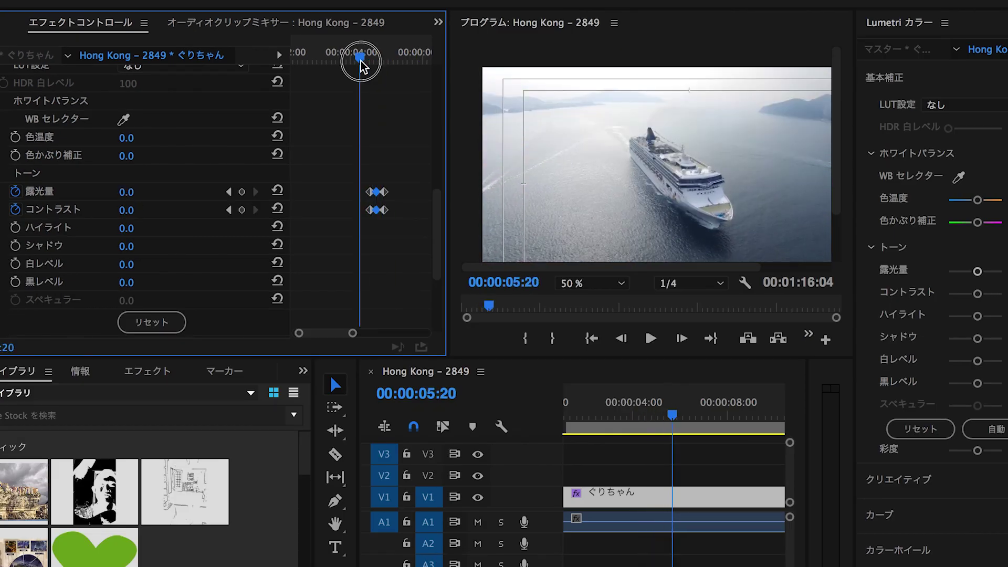
pyautogui.moveTo(375, 65)
pyautogui.mouseDown()
pyautogui.moveTo(357, 81)
pyautogui.moveTo(378, 81)
pyautogui.mouseUp()
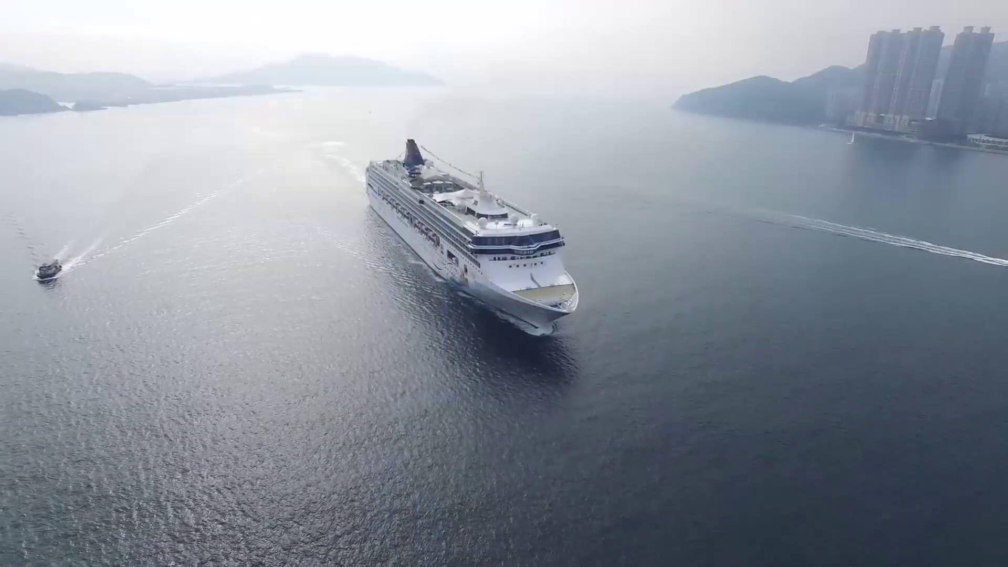